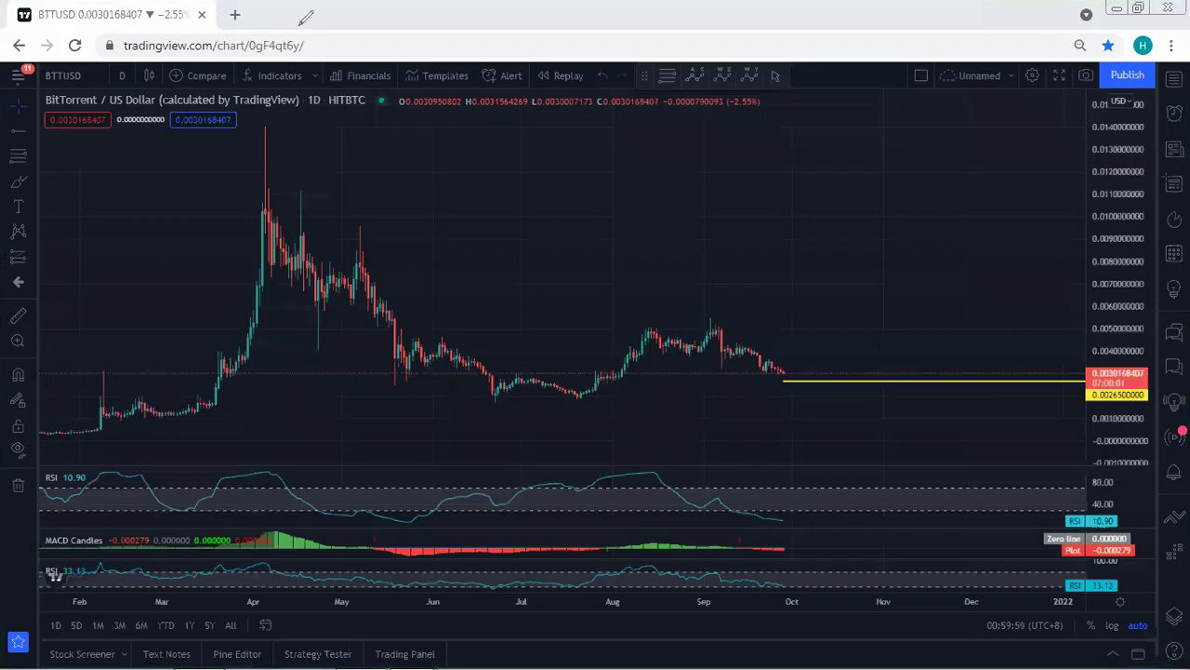
# - Mark the latest September candles and the earlier range declining into them in red on the daily chart, and clear the marks
pyautogui.moveTo(1103, 406); pyautogui.dragTo(1088, 319)
pyautogui.moveTo(880, 305); pyautogui.dragTo(840, 205)
pyautogui.hotkey('ctrl', 'shift', '3')
pyautogui.moveTo(723, 348)
pyautogui.mouseDown()
pyautogui.moveTo(744, 325)
pyautogui.moveTo(726, 341)
pyautogui.mouseUp()
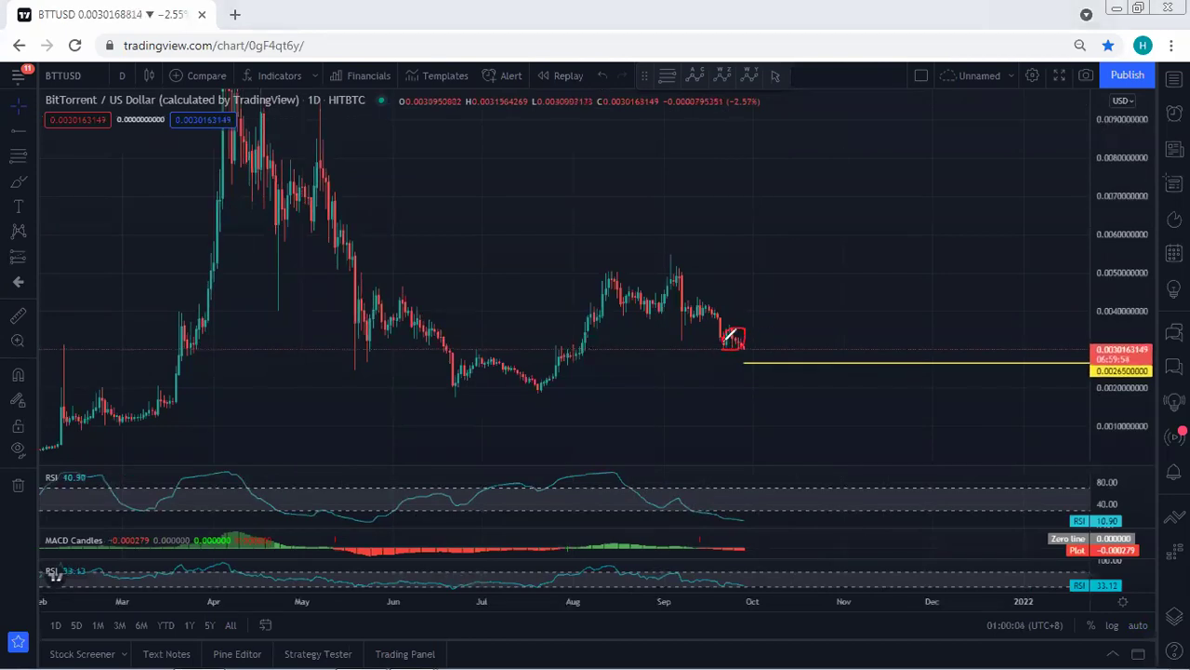
pyautogui.moveTo(707, 297)
pyautogui.mouseDown()
pyautogui.moveTo(683, 322)
pyautogui.moveTo(718, 305)
pyautogui.moveTo(726, 346)
pyautogui.mouseUp()
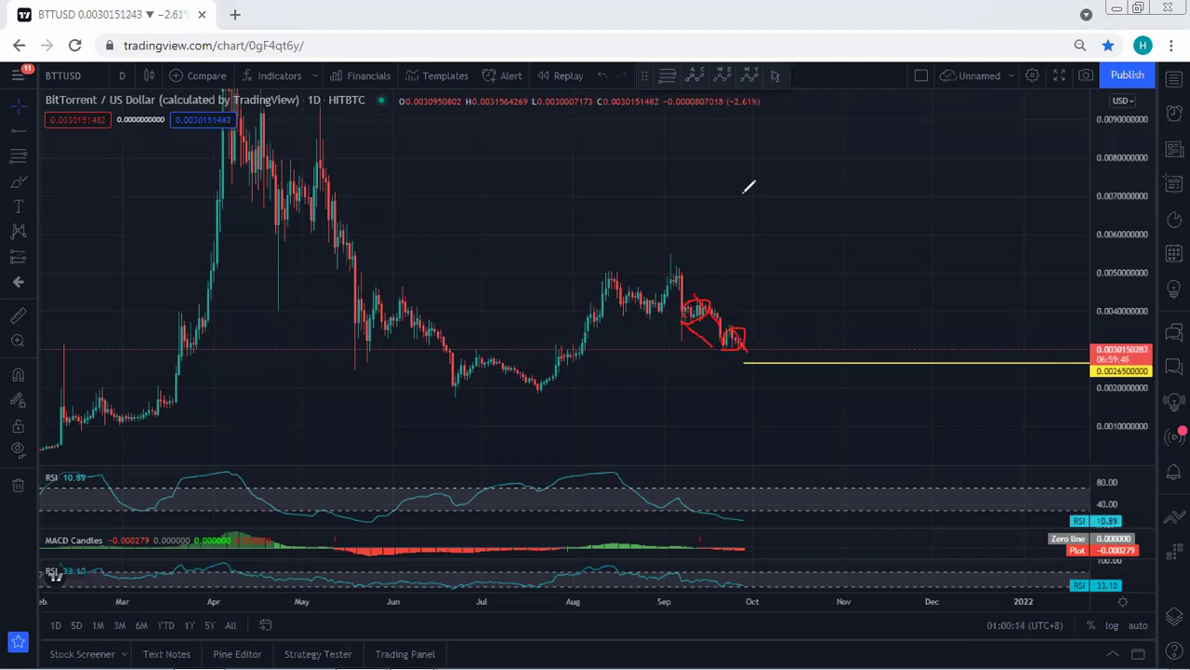
pyautogui.click(779, 76)
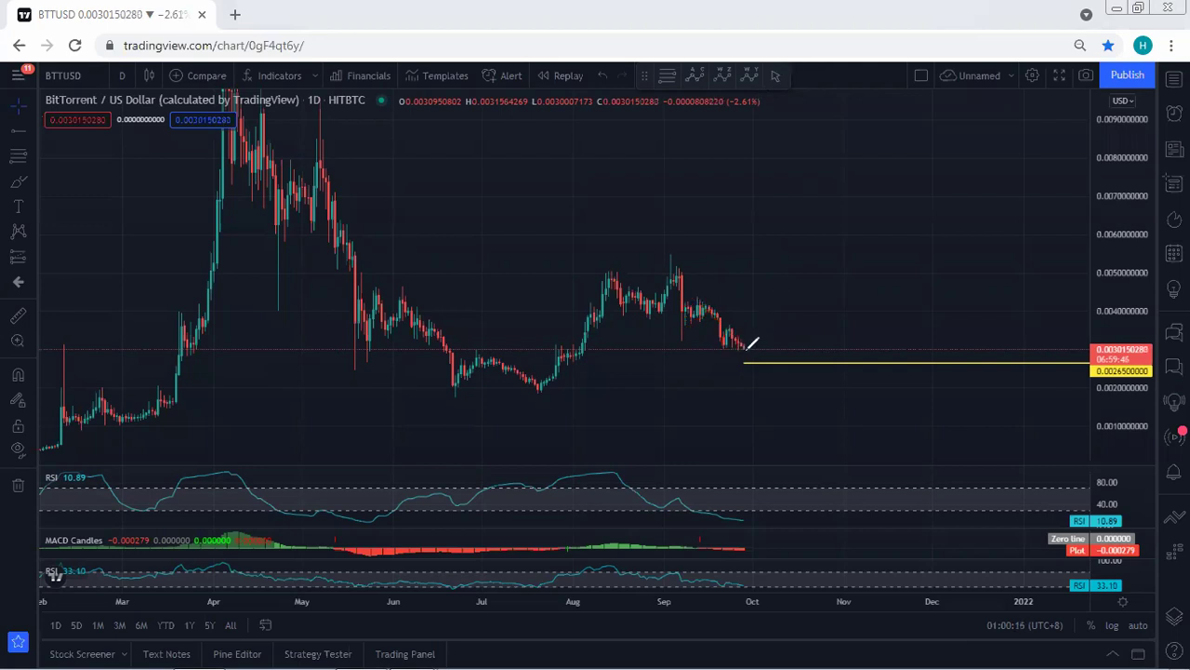
# - Mark the latest candles, the 0.00265 level, the late-July range, the September decline and the July low in red
pyautogui.moveTo(724, 342)
pyautogui.mouseDown()
pyautogui.moveTo(744, 346)
pyautogui.moveTo(731, 324)
pyautogui.moveTo(716, 337)
pyautogui.moveTo(733, 340)
pyautogui.mouseUp()
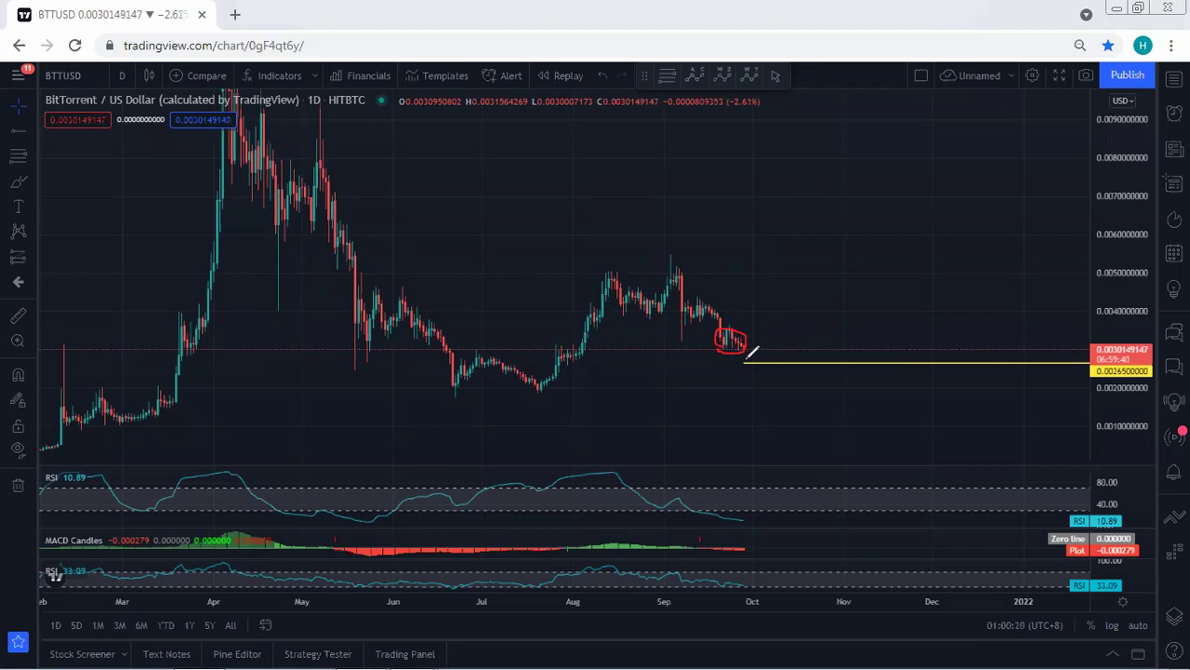
pyautogui.moveTo(1081, 352)
pyautogui.mouseDown()
pyautogui.moveTo(1102, 389)
pyautogui.moveTo(1127, 336)
pyautogui.moveTo(1068, 375)
pyautogui.mouseUp()
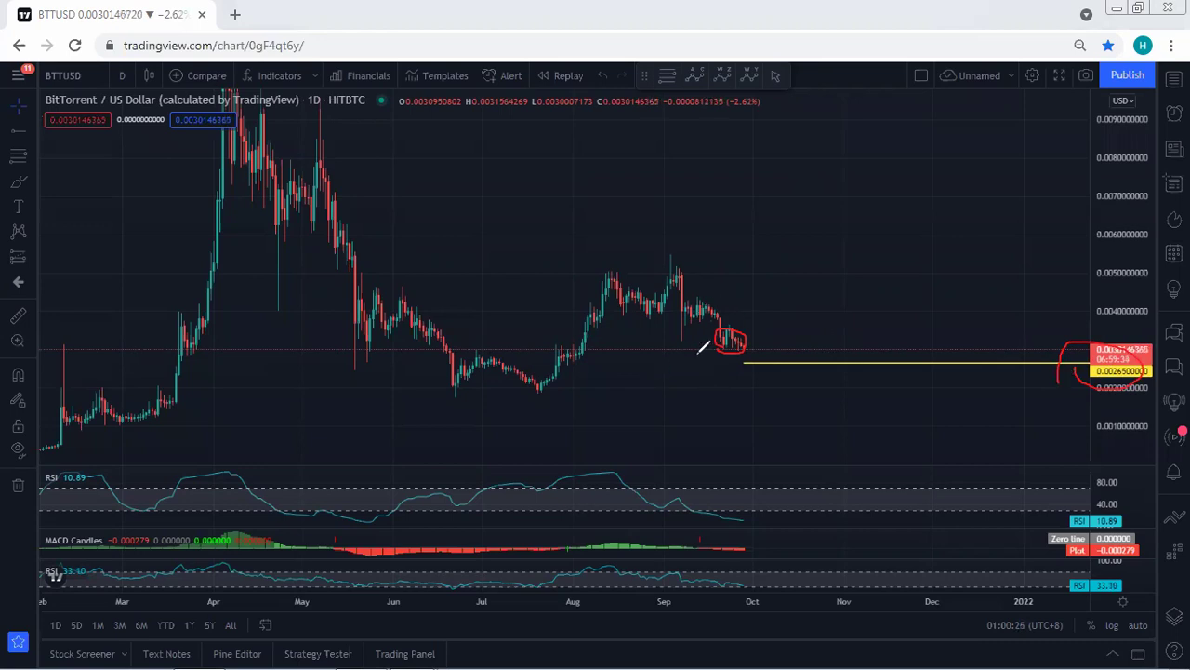
pyautogui.moveTo(542, 361)
pyautogui.mouseDown()
pyautogui.moveTo(579, 352)
pyautogui.moveTo(572, 331)
pyautogui.moveTo(558, 365)
pyautogui.mouseUp()
pyautogui.moveTo(671, 272); pyautogui.dragTo(749, 390)
pyautogui.moveTo(512, 388); pyautogui.dragTo(552, 384)
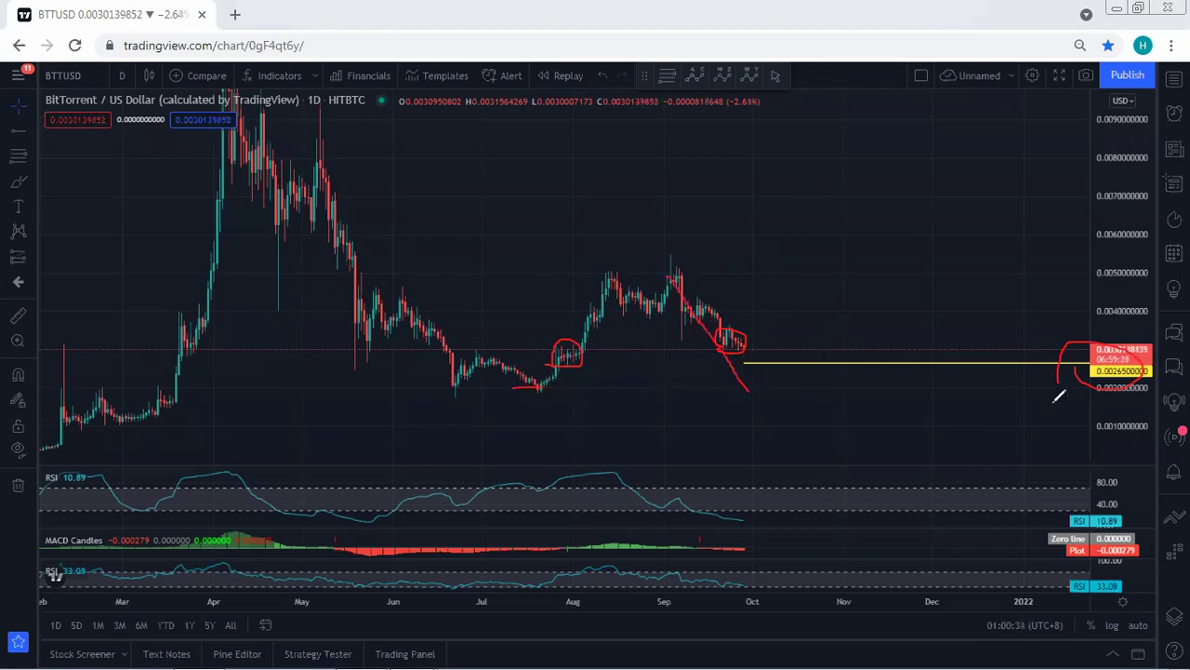
# - Highlight the July low, sketch the overall decline across the daily chart and erase all pen marks
pyautogui.moveTo(526, 395); pyautogui.dragTo(531, 388)
pyautogui.moveTo(290, 151)
pyautogui.mouseDown()
pyautogui.moveTo(359, 270)
pyautogui.moveTo(612, 292)
pyautogui.moveTo(805, 382)
pyautogui.moveTo(821, 407)
pyautogui.mouseUp()
pyautogui.press('e')
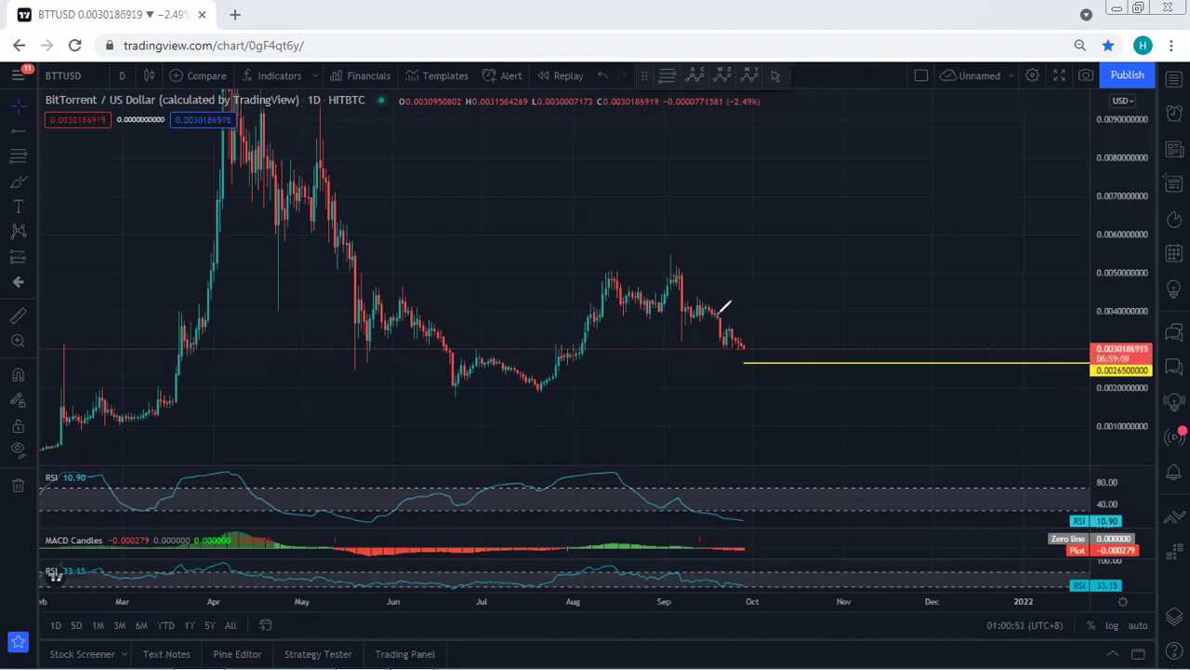
pyautogui.moveTo(731, 328); pyautogui.dragTo(773, 358)
pyautogui.hotkey('ctrl', 'z')
# - Switch the chart to the 4-hour interval and rescale it around the September decline
pyautogui.click(121, 75)
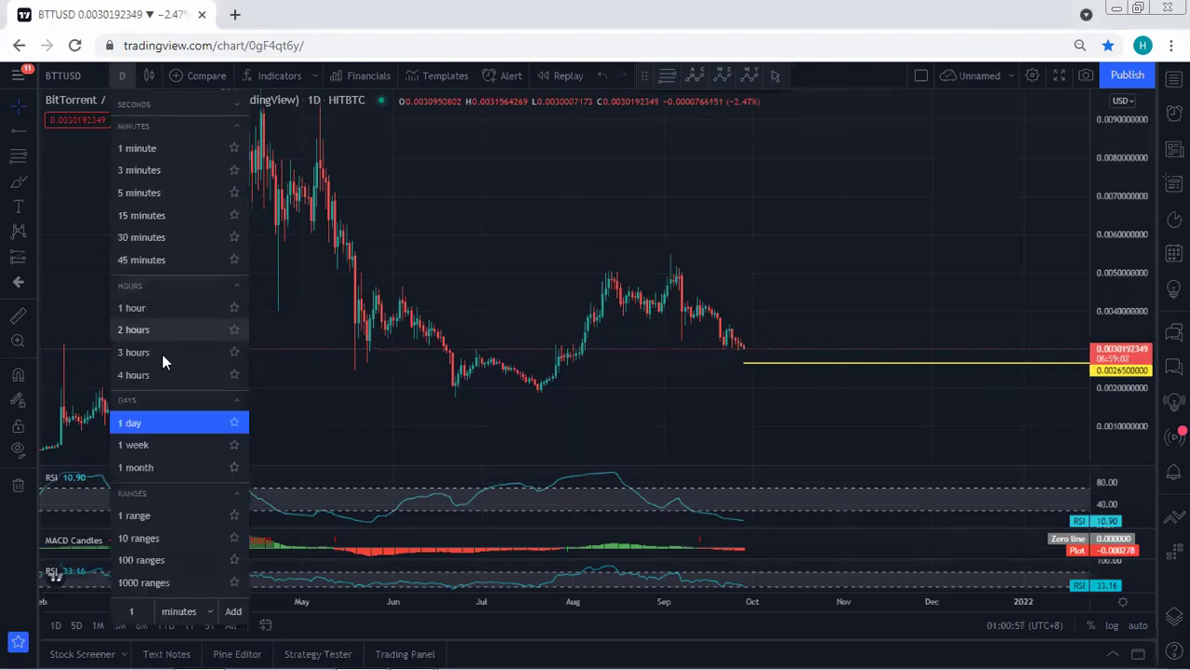
pyautogui.click(161, 373)
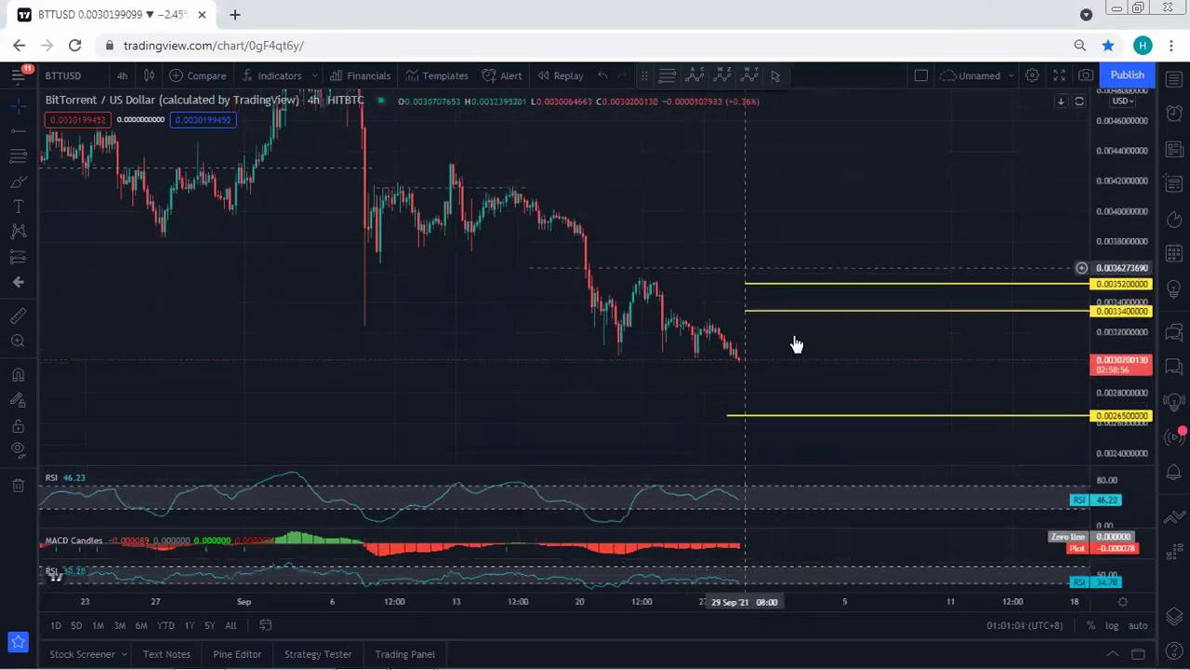
pyautogui.moveTo(1114, 423); pyautogui.dragTo(1113, 407)
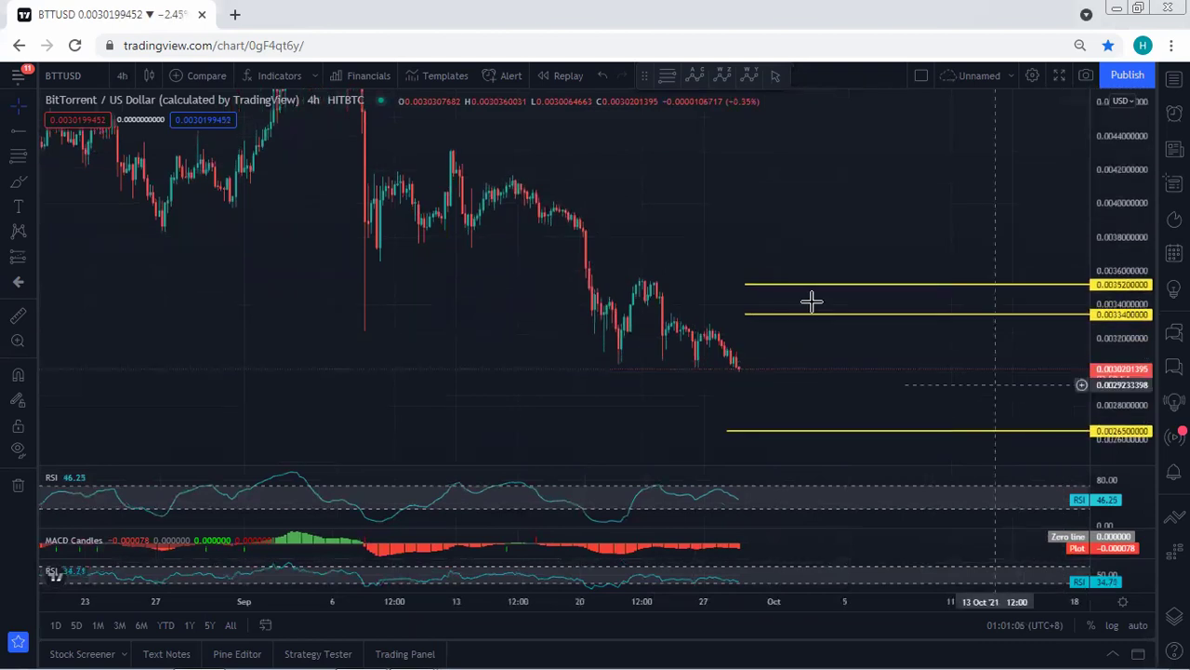
pyautogui.scroll(1, 691, 220)
pyautogui.moveTo(688, 223); pyautogui.dragTo(710, 230)
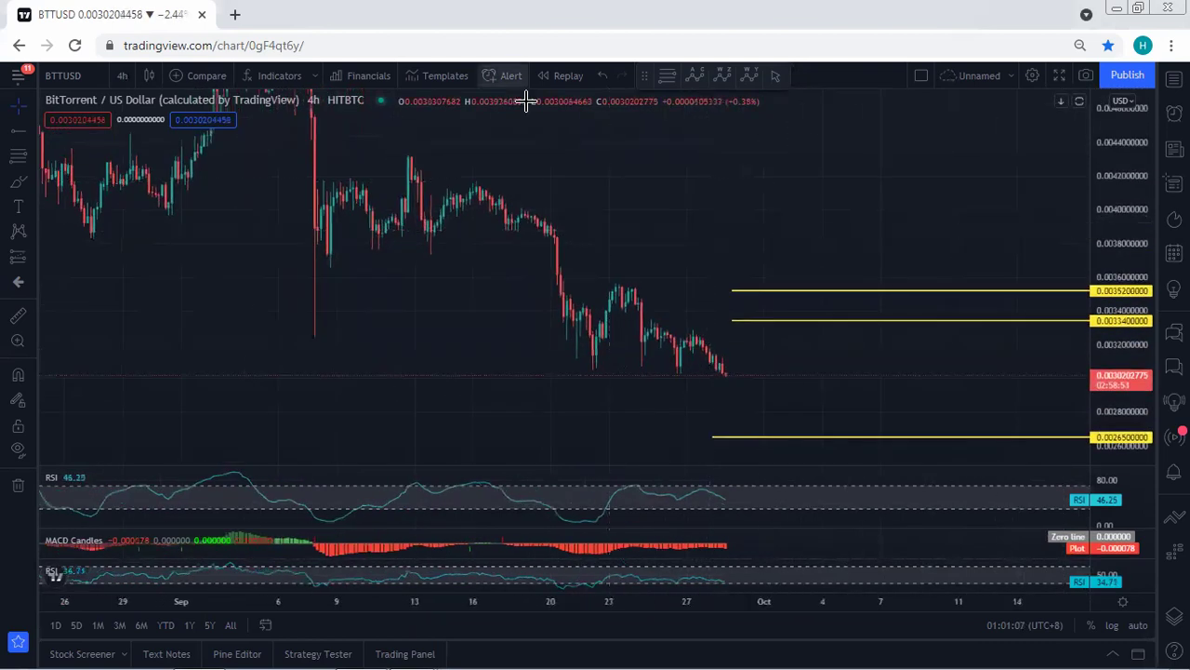
# - Underline the four successive late-September lows in red and examine the enlarged MACD Candles and RSI panes for comparison
pyautogui.moveTo(716, 380)
pyautogui.mouseDown()
pyautogui.moveTo(730, 381)
pyautogui.moveTo(644, 364)
pyautogui.mouseUp()
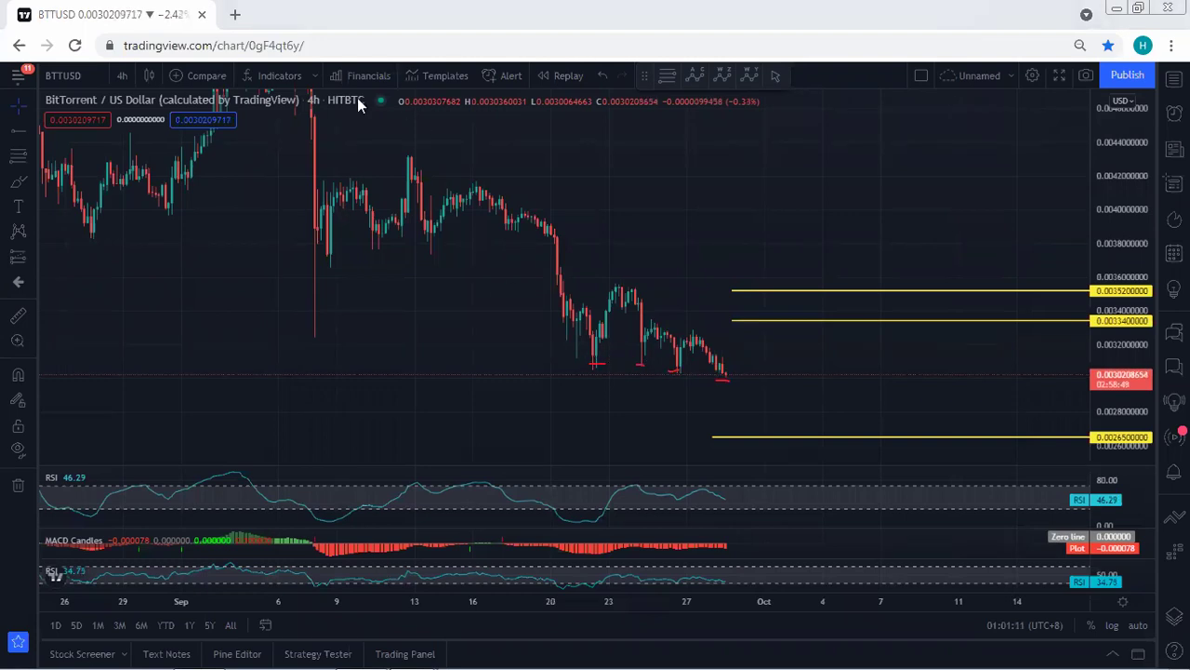
pyautogui.doubleClick(763, 545)
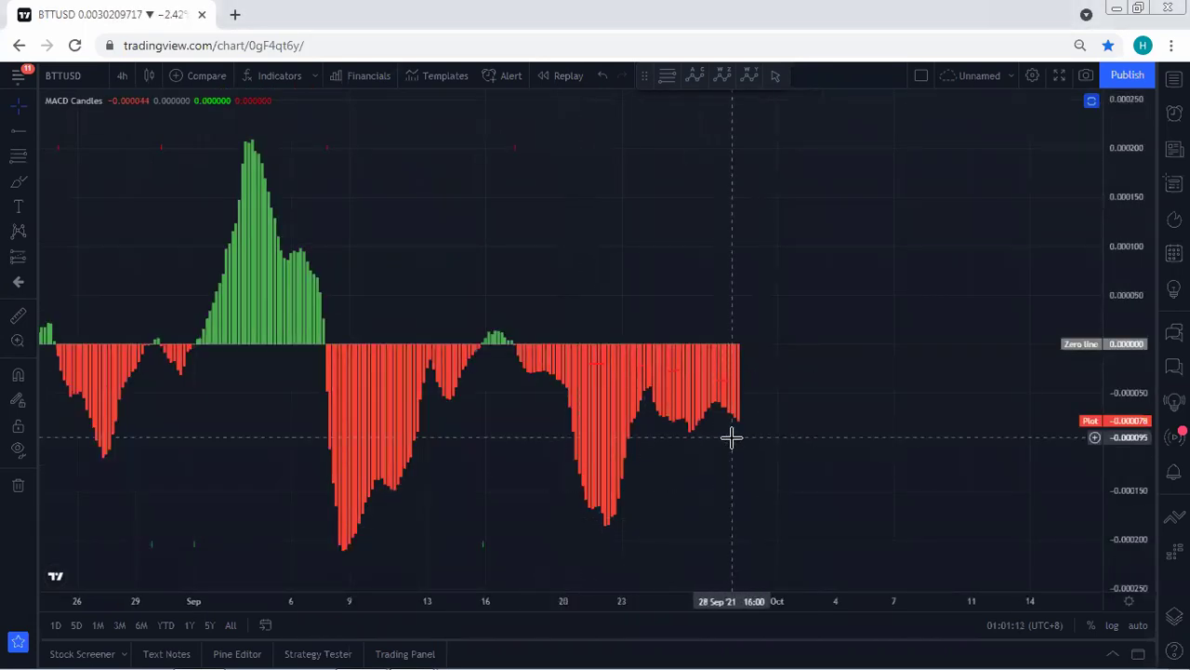
pyautogui.doubleClick(751, 465)
pyautogui.doubleClick(787, 494)
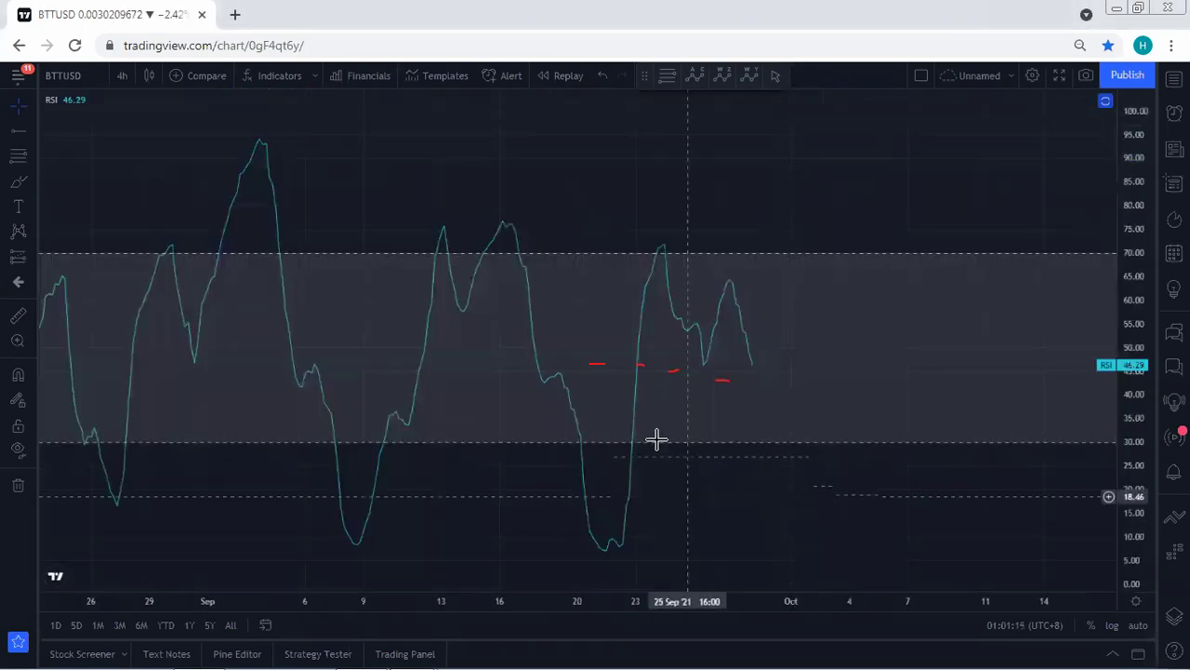
pyautogui.doubleClick(797, 404)
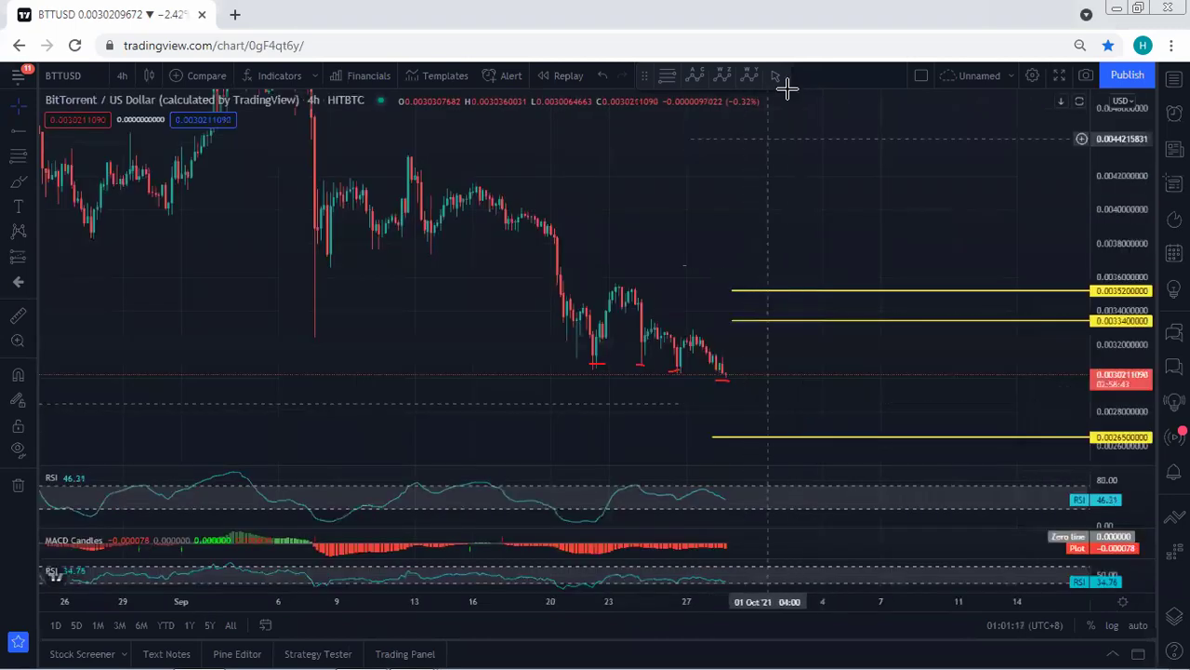
# - Circle the 22–24 September rebound, sketch falling price paths toward the circled 0.00265 level, and clear the marks
pyautogui.moveTo(628, 207); pyautogui.dragTo(624, 213)
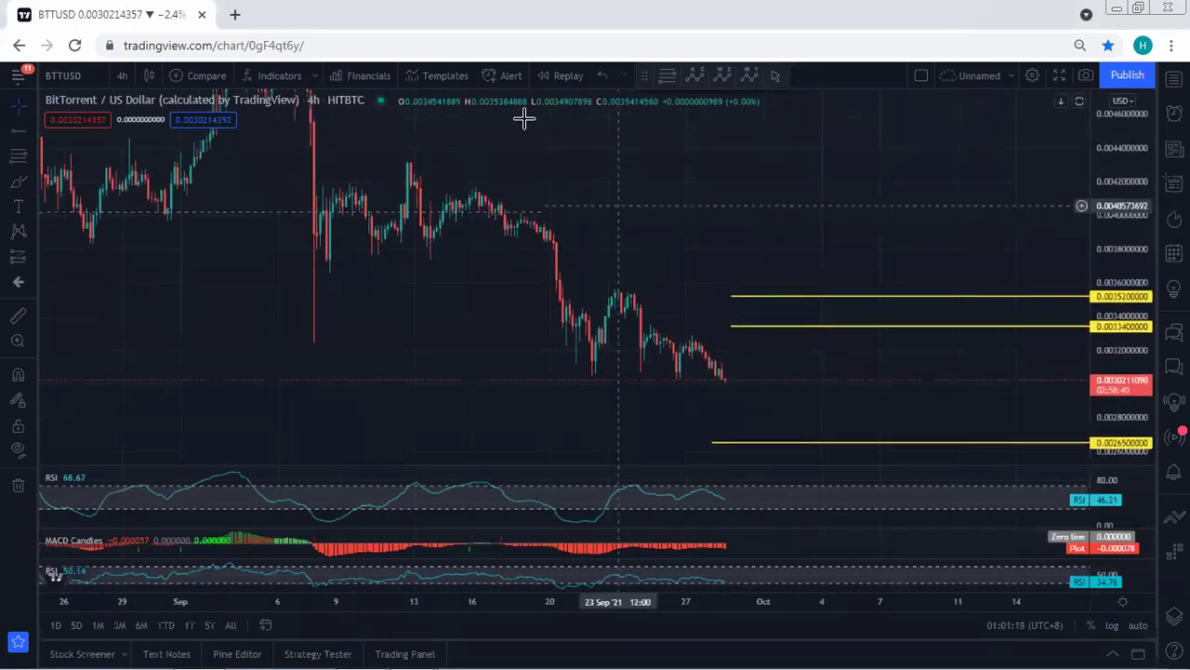
pyautogui.moveTo(575, 386)
pyautogui.mouseDown()
pyautogui.moveTo(636, 346)
pyautogui.moveTo(614, 271)
pyautogui.moveTo(589, 345)
pyautogui.moveTo(600, 372)
pyautogui.mouseUp()
pyautogui.moveTo(653, 327); pyautogui.dragTo(781, 416)
pyautogui.moveTo(727, 369); pyautogui.dragTo(736, 433)
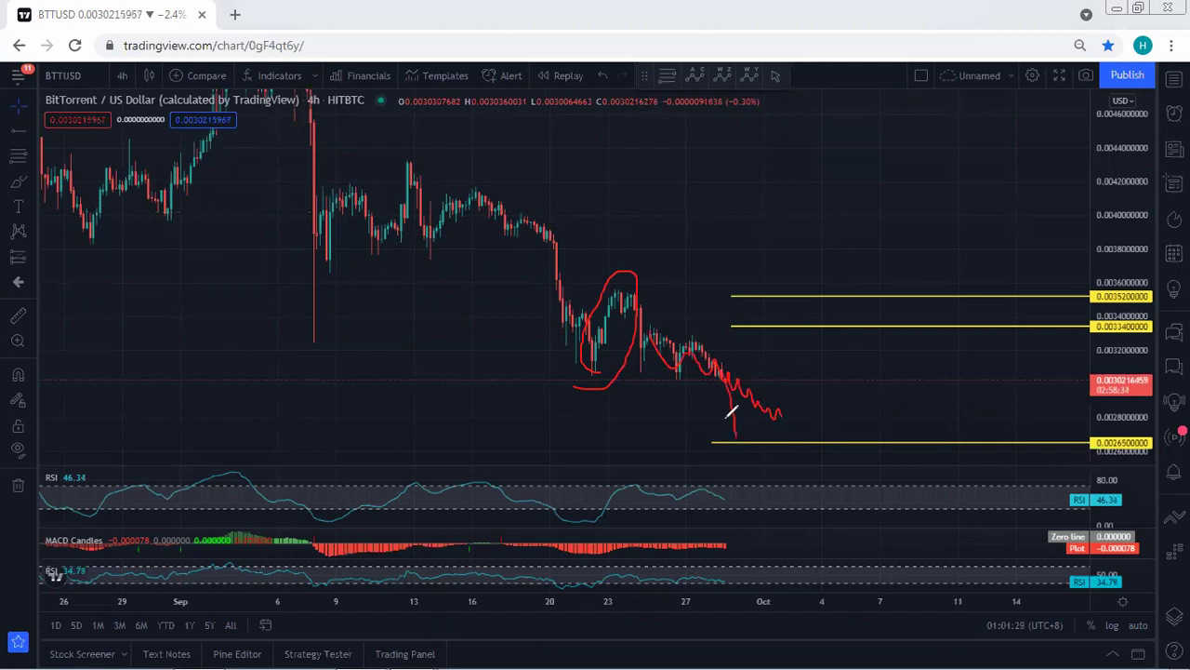
pyautogui.moveTo(1090, 428)
pyautogui.mouseDown()
pyautogui.moveTo(1114, 464)
pyautogui.moveTo(1150, 435)
pyautogui.moveTo(1100, 421)
pyautogui.moveTo(1088, 450)
pyautogui.mouseUp()
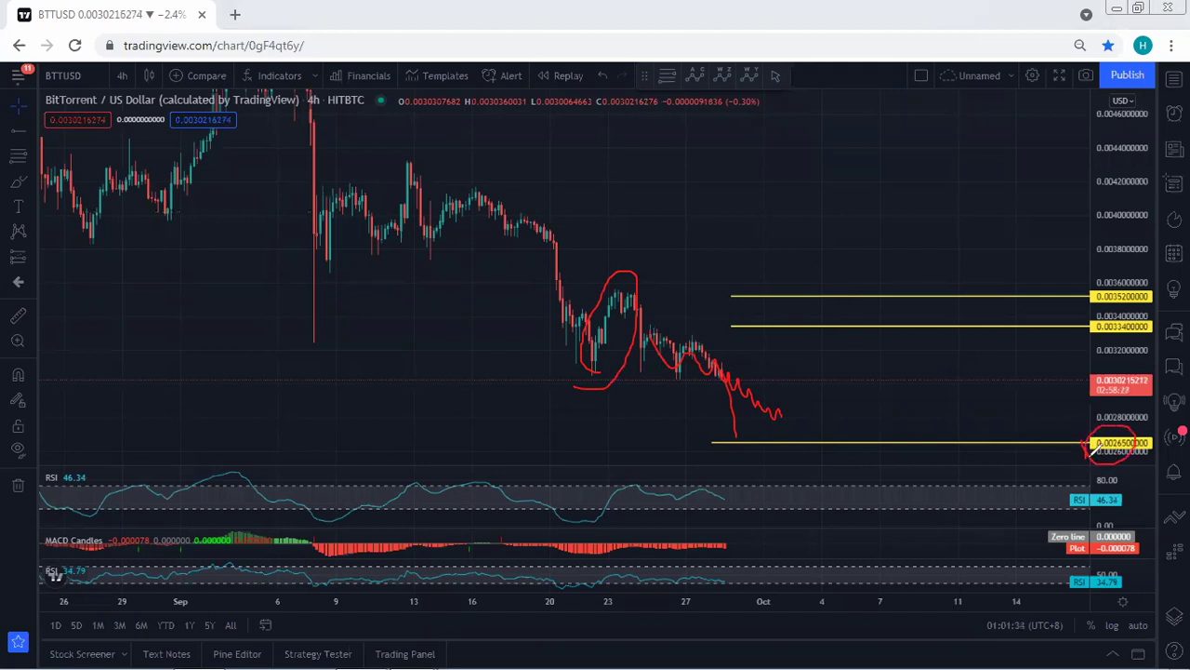
pyautogui.press('e')
# - Circle the recent indicator readings and the matching rebound, draw an arrow from the latest candle up to the circled 0.00334 level, and clear the marks
pyautogui.moveTo(562, 561)
pyautogui.mouseDown()
pyautogui.moveTo(780, 447)
pyautogui.moveTo(677, 439)
pyautogui.moveTo(550, 497)
pyautogui.mouseUp()
pyautogui.moveTo(569, 366)
pyautogui.mouseDown()
pyautogui.moveTo(638, 300)
pyautogui.moveTo(582, 316)
pyautogui.moveTo(574, 374)
pyautogui.mouseUp()
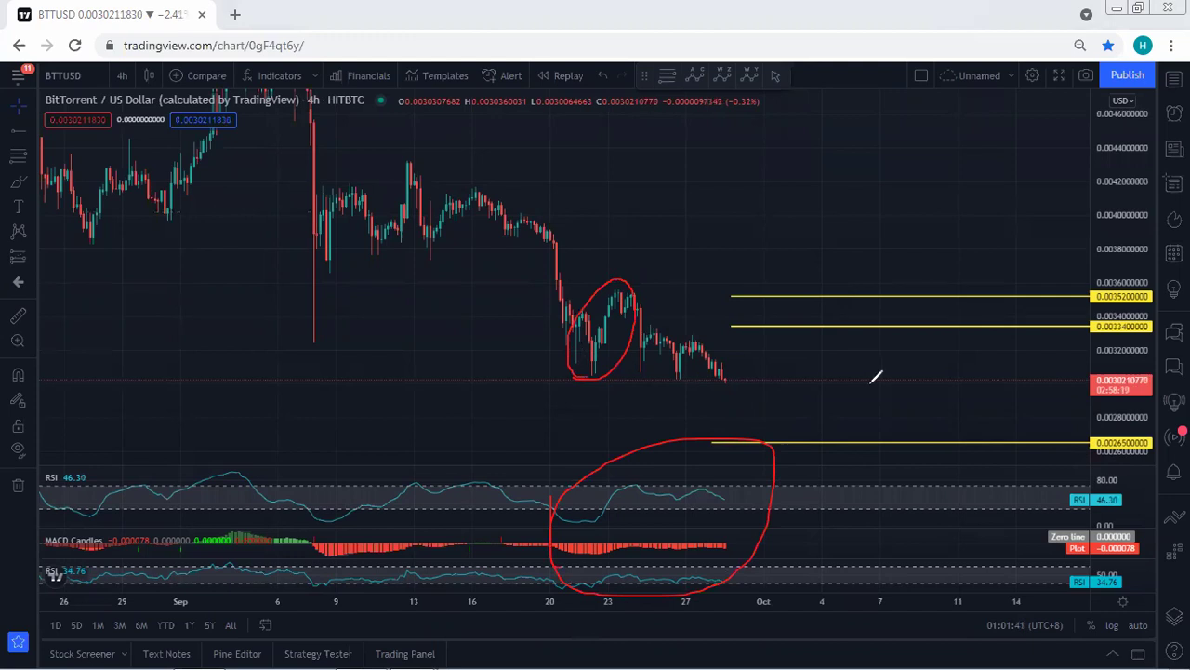
pyautogui.moveTo(725, 377); pyautogui.dragTo(751, 326)
pyautogui.moveTo(1090, 321)
pyautogui.mouseDown()
pyautogui.moveTo(1144, 335)
pyautogui.moveTo(1098, 312)
pyautogui.moveTo(1084, 325)
pyautogui.mouseUp()
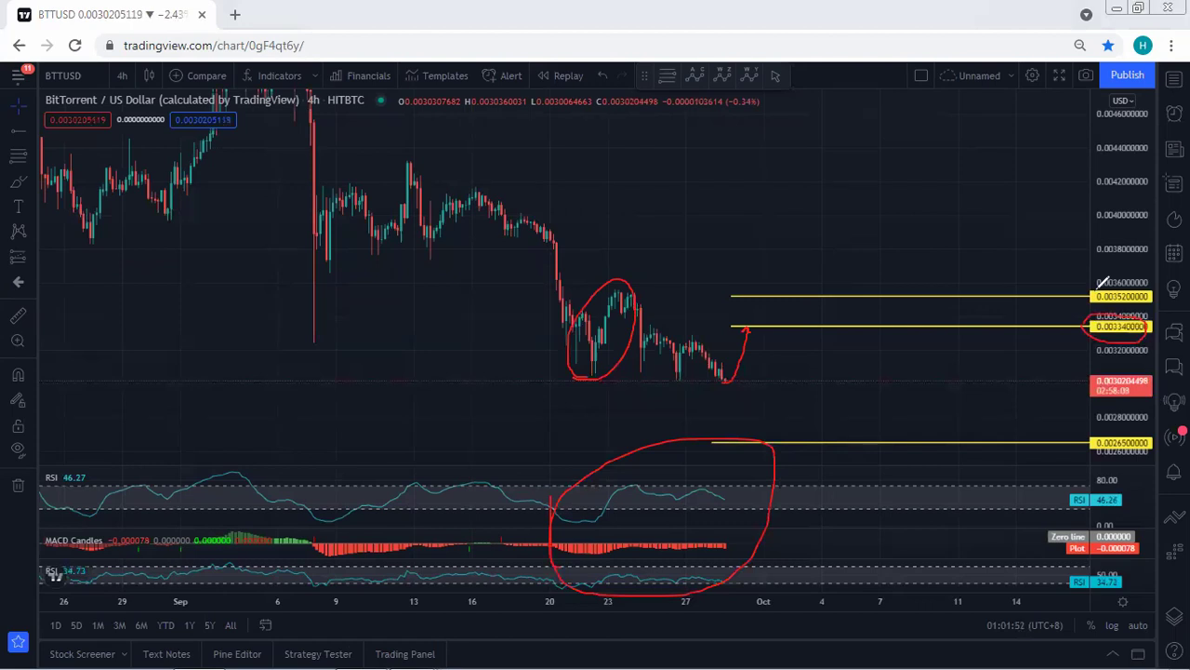
pyautogui.press('e')
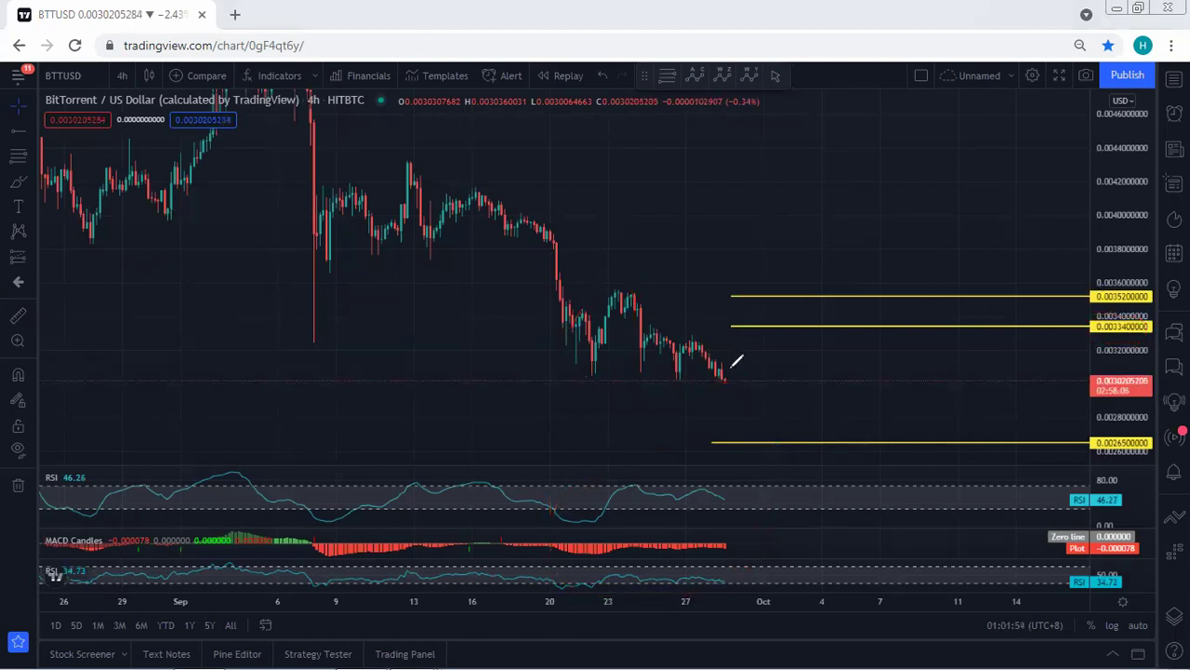
# - Outline the late-September falling channel, sketch a price path up to 0.00334, down near 0.00265 and above 0.00352, and clear the drawing
pyautogui.moveTo(734, 374); pyautogui.dragTo(806, 191)
pyautogui.hotkey('ctrl', 'z')
pyautogui.moveTo(727, 378); pyautogui.dragTo(758, 320)
pyautogui.moveTo(592, 368)
pyautogui.mouseDown()
pyautogui.moveTo(605, 304)
pyautogui.moveTo(656, 294)
pyautogui.moveTo(742, 318)
pyautogui.mouseUp()
pyautogui.moveTo(639, 369); pyautogui.dragTo(704, 389)
pyautogui.moveTo(758, 320)
pyautogui.mouseDown()
pyautogui.moveTo(784, 385)
pyautogui.moveTo(891, 232)
pyautogui.mouseUp()
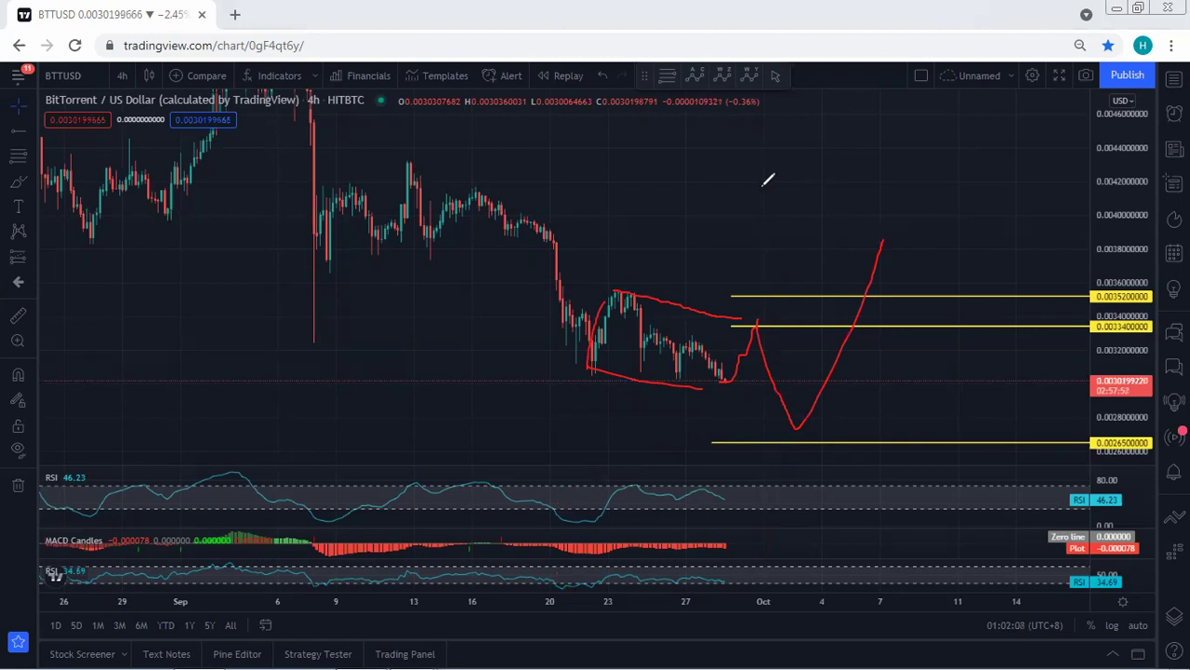
pyautogui.press('Escape')
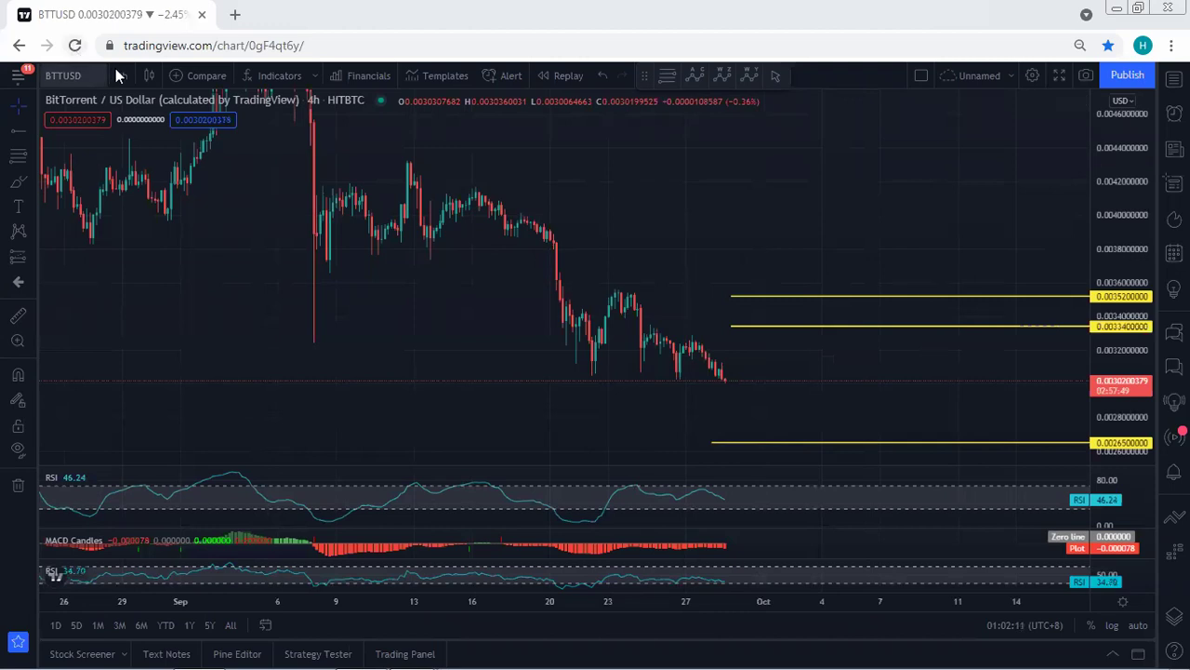
# - Switch the chart to the 1-hour interval and reset the price scale to automatic fit
pyautogui.click(119, 75)
pyautogui.click(130, 309)
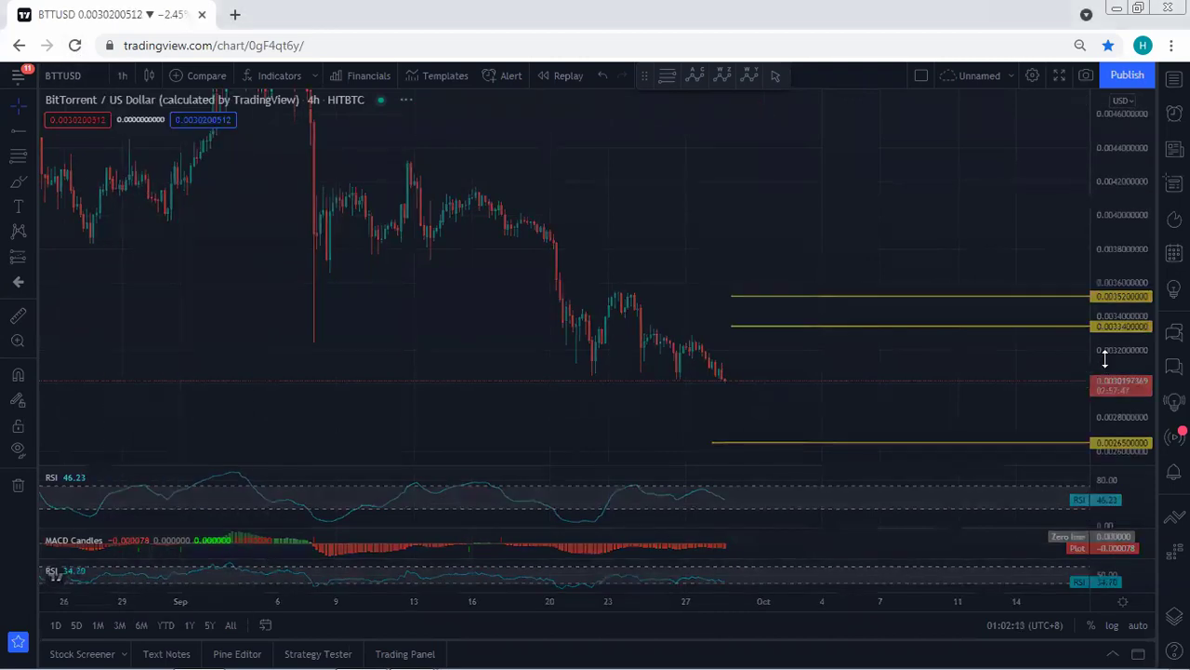
pyautogui.doubleClick(1111, 360)
pyautogui.moveTo(672, 337); pyautogui.dragTo(780, 312)
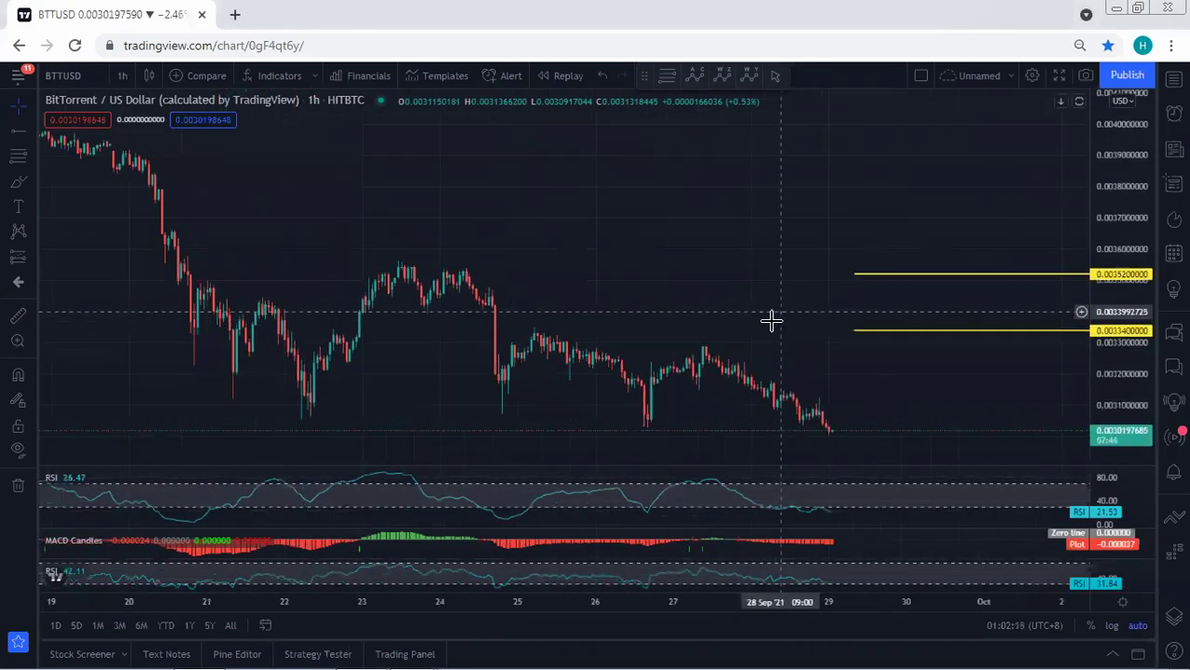
# - Enlarge the MACD Candles and RSI panes in turn to examine the 1-hour momentum, and restore the price chart
pyautogui.doubleClick(861, 540)
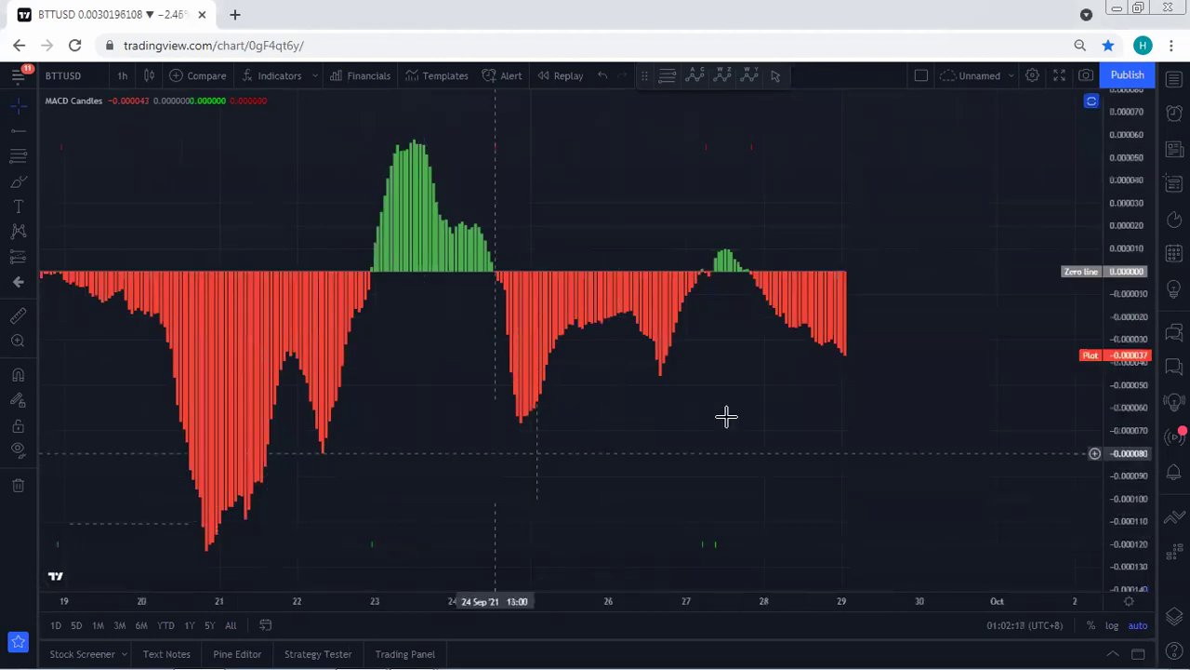
pyautogui.doubleClick(826, 385)
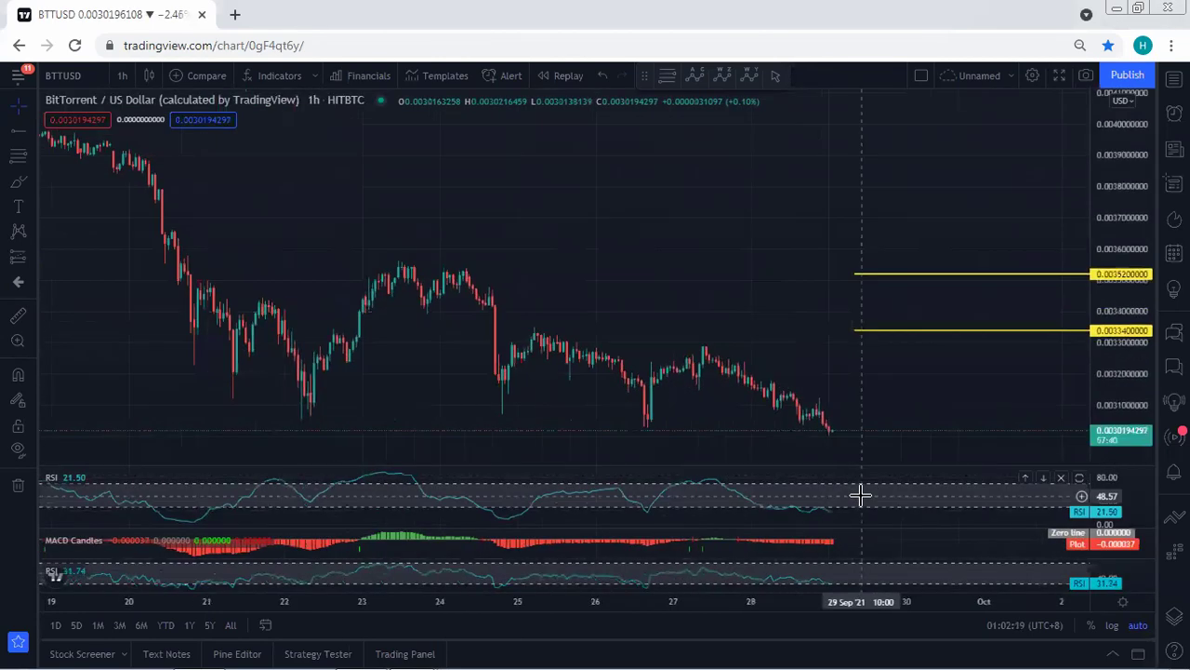
pyautogui.doubleClick(858, 493)
pyautogui.doubleClick(880, 348)
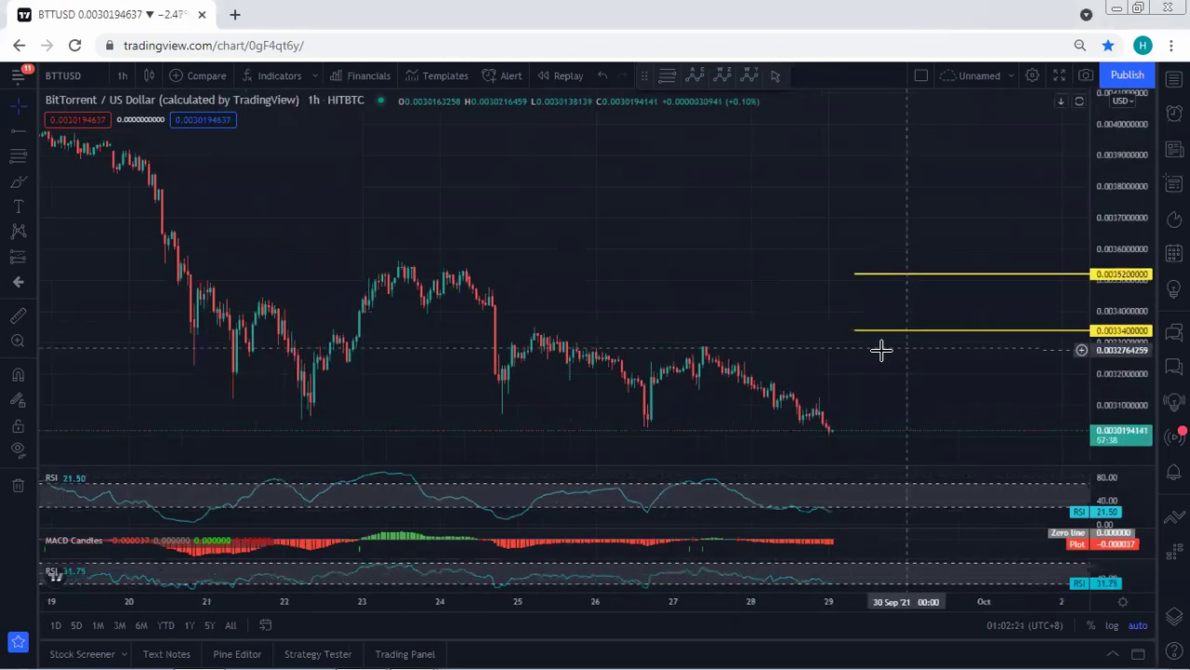
# - Circle the 22 September bottom in red and draw a horizontal line above the 28 September candles
pyautogui.moveTo(941, 385); pyautogui.dragTo(892, 334)
pyautogui.moveTo(237, 401)
pyautogui.mouseDown()
pyautogui.moveTo(279, 399)
pyautogui.moveTo(220, 335)
pyautogui.moveTo(228, 388)
pyautogui.mouseUp()
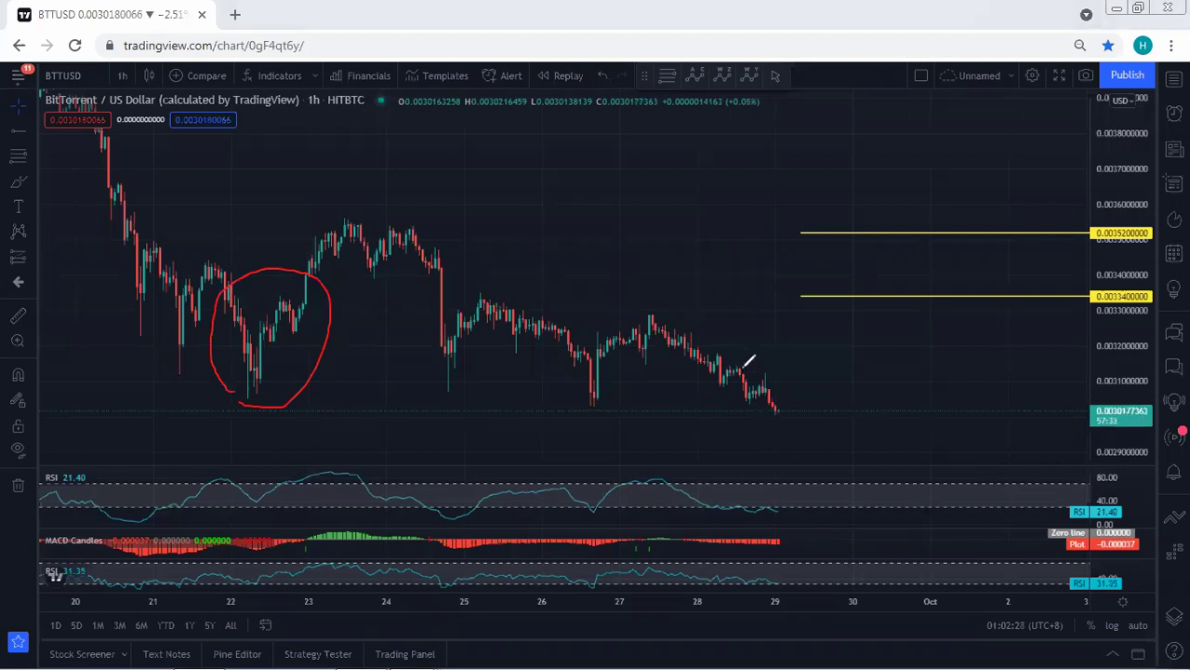
pyautogui.moveTo(725, 364); pyautogui.dragTo(784, 365)
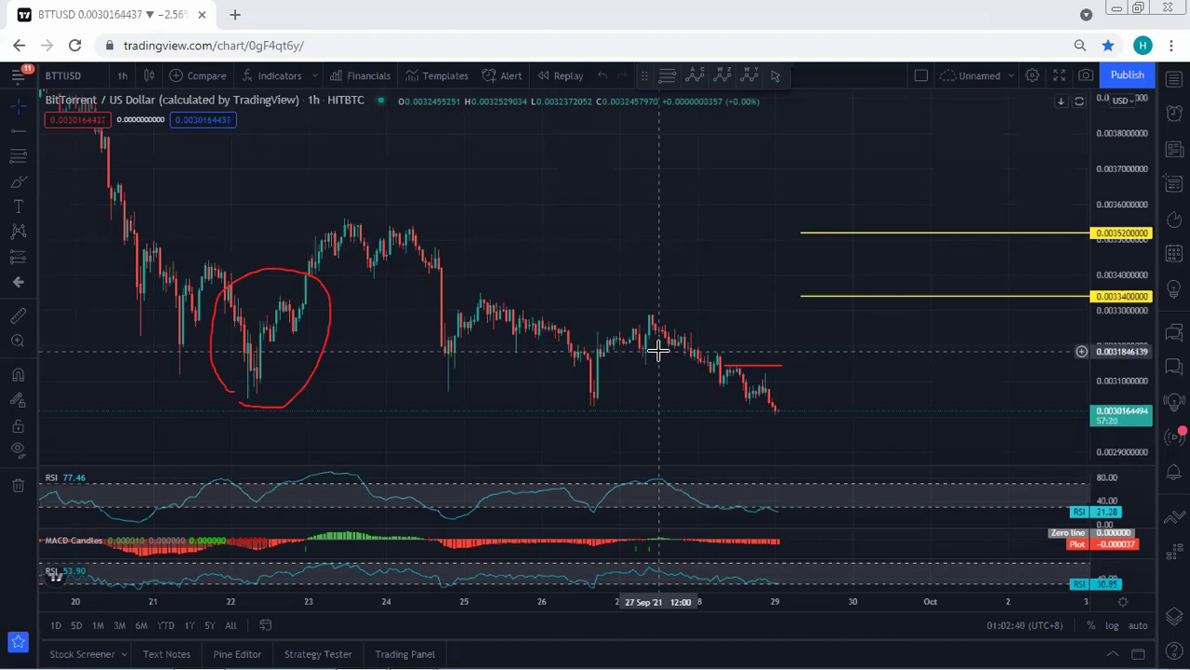
# - Sketch a rise into a circled zone between 0.00334 and 0.00352, trace the 22–23 September rally, and clear the marks
pyautogui.moveTo(777, 409); pyautogui.dragTo(806, 279)
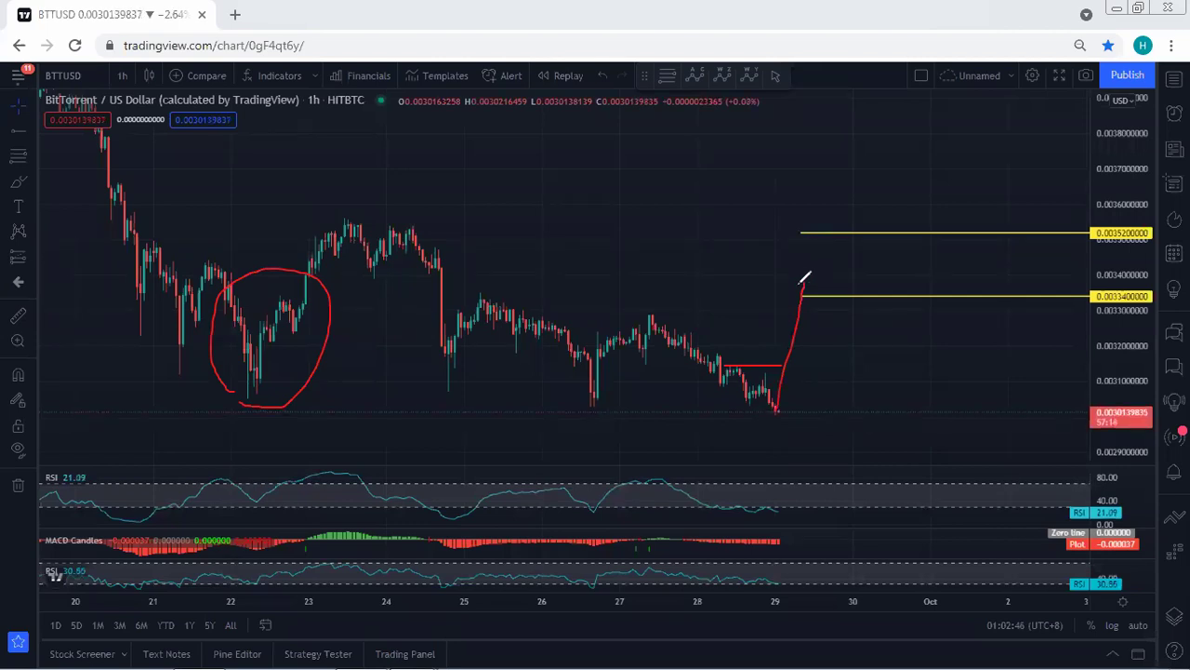
pyautogui.moveTo(815, 291)
pyautogui.mouseDown()
pyautogui.moveTo(811, 231)
pyautogui.moveTo(804, 291)
pyautogui.mouseUp()
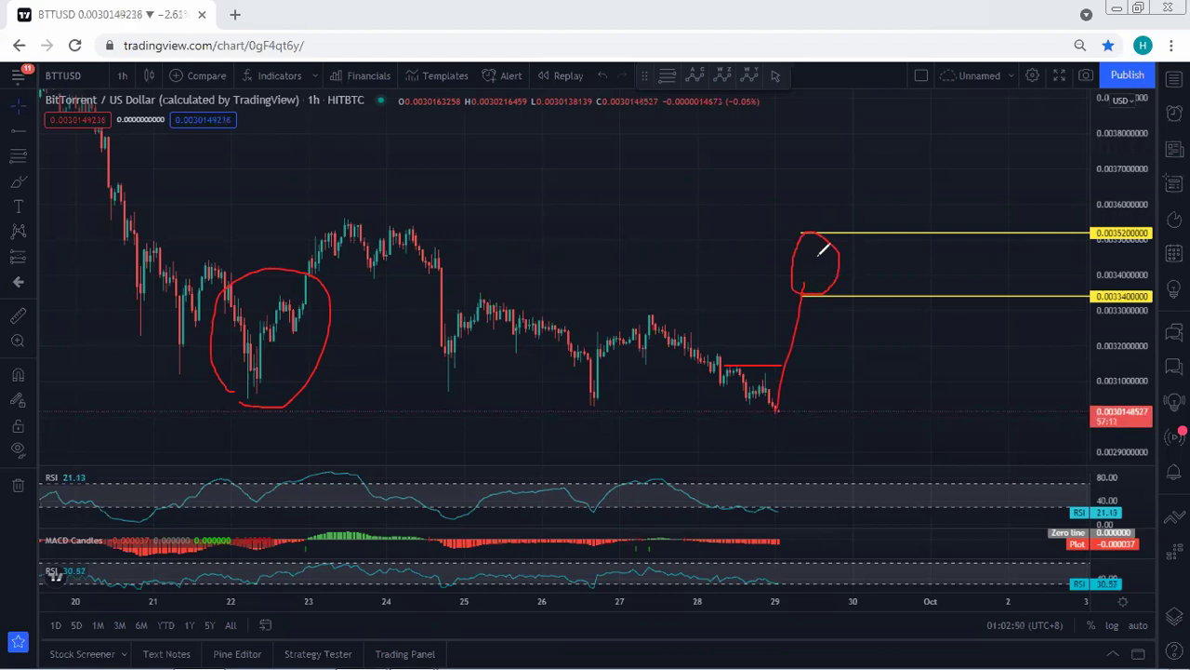
pyautogui.moveTo(230, 389); pyautogui.dragTo(350, 217)
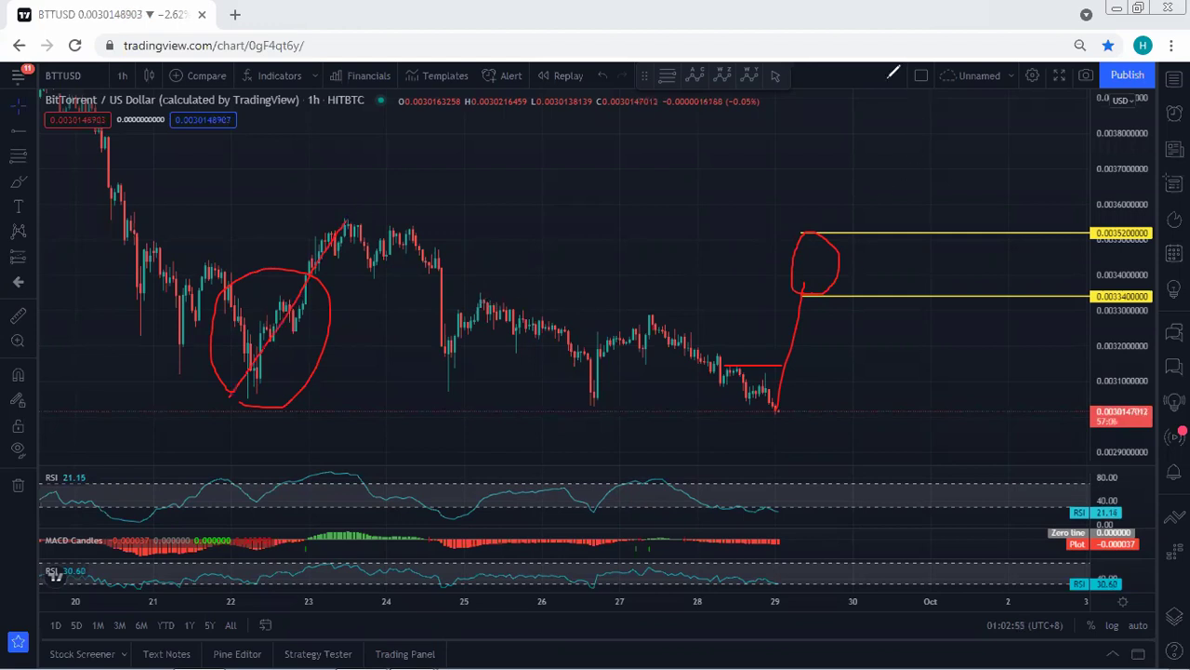
pyautogui.press('Escape')
# - Switch the chart back to the 4-hour interval
pyautogui.moveTo(578, 228); pyautogui.dragTo(575, 200)
pyautogui.click(121, 75)
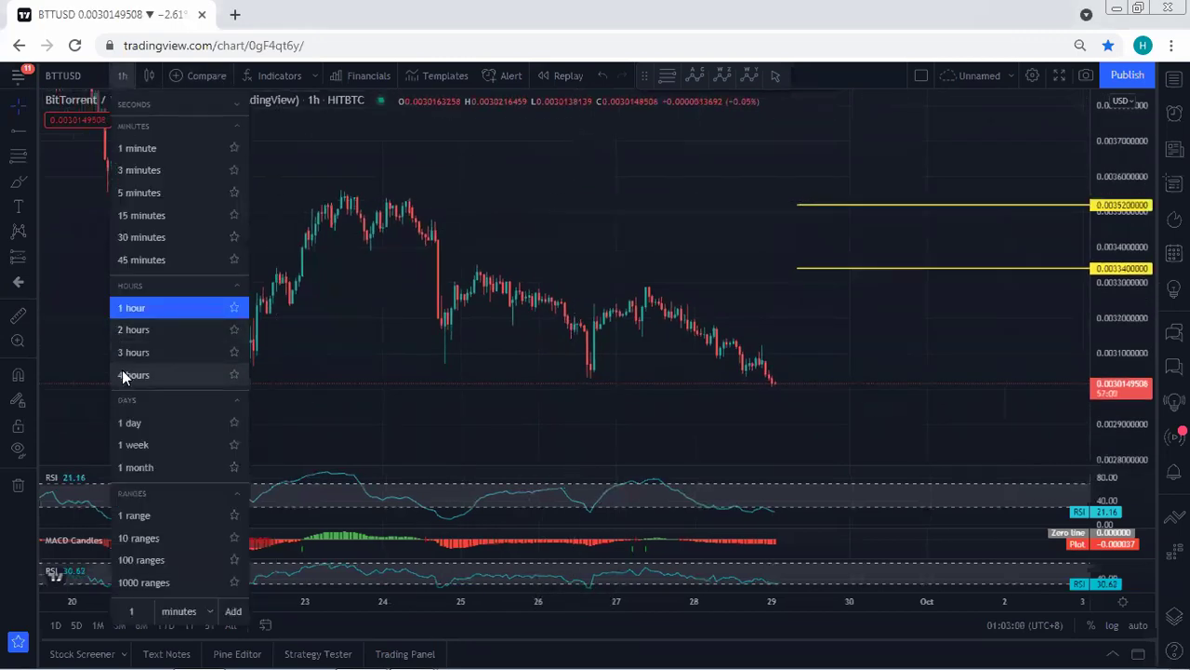
pyautogui.click(122, 369)
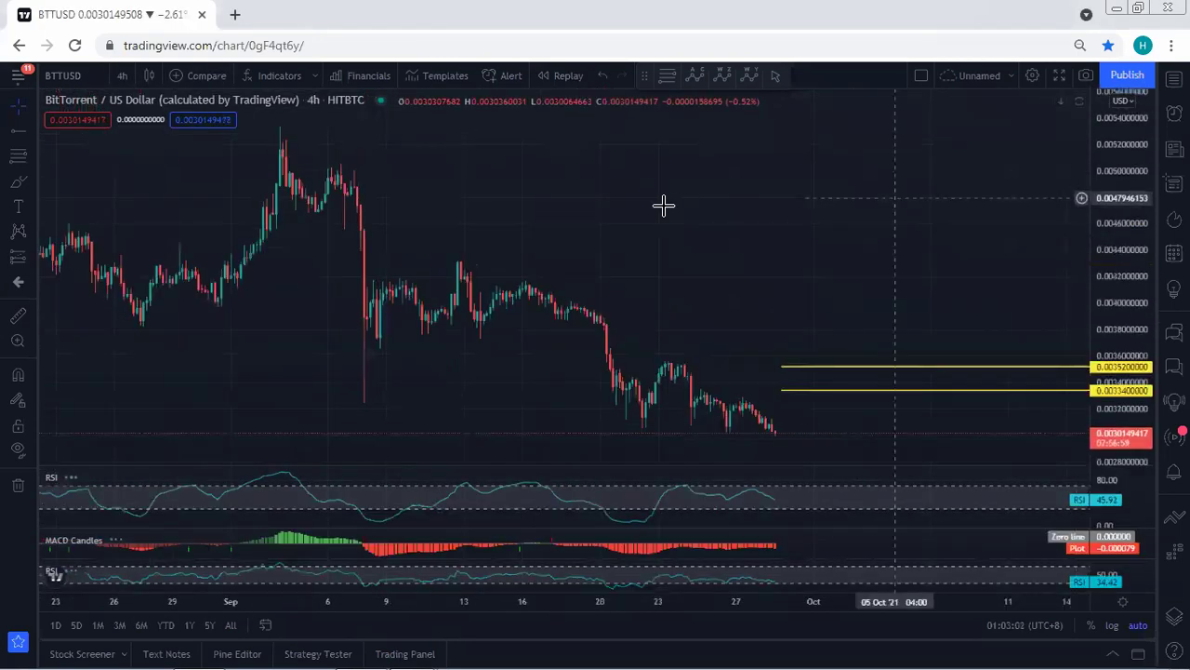
# - Trace the late-September decline in red on the 4-hour chart, extending it just past the latest candle, and clear the marks
pyautogui.moveTo(699, 392); pyautogui.dragTo(779, 431)
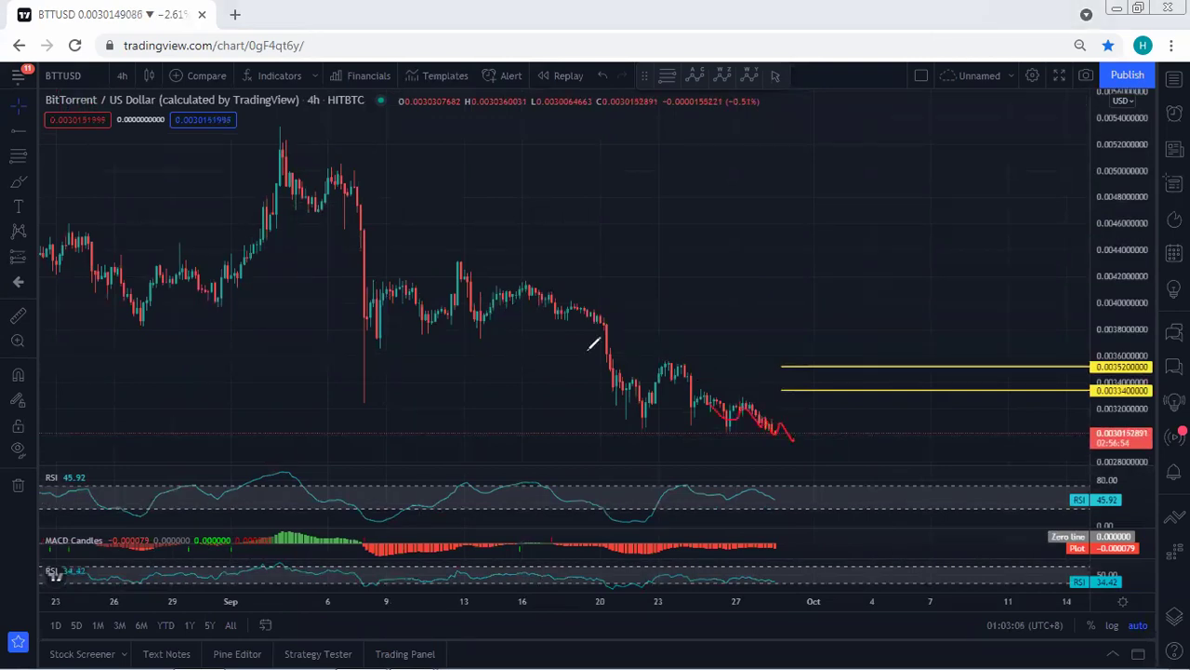
pyautogui.hotkey('ctrl', 'z')
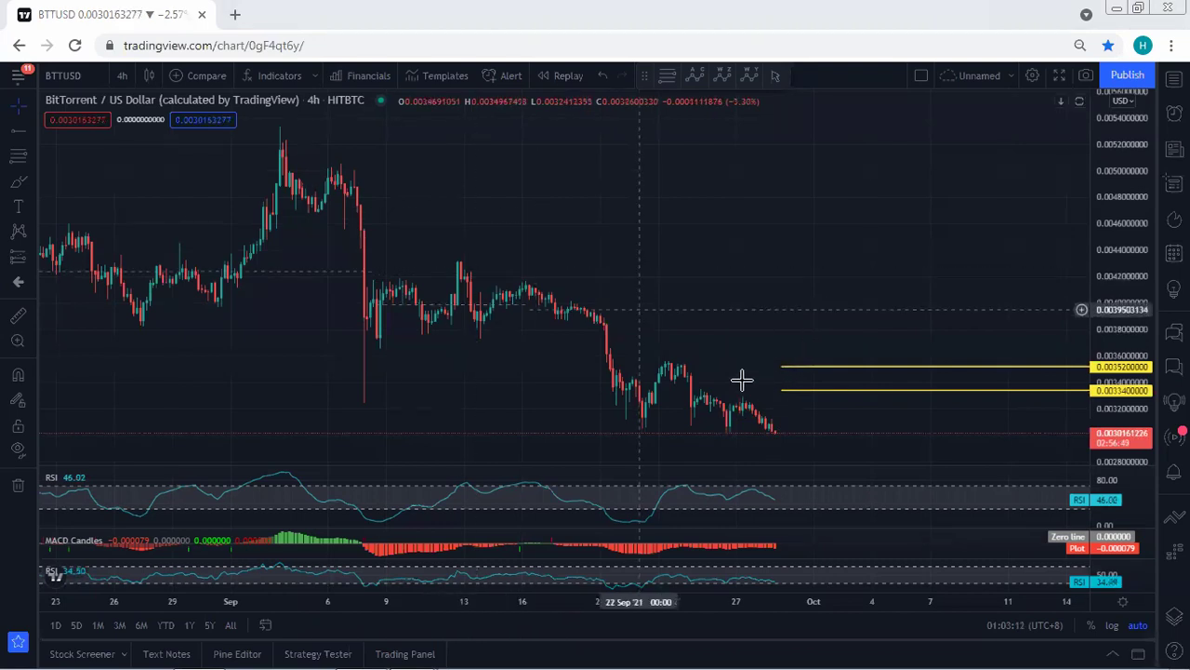
# - Switch the chart to the 1-hour interval and reposition the price plot to leave empty space below the latest candles
pyautogui.click(121, 75)
pyautogui.click(144, 306)
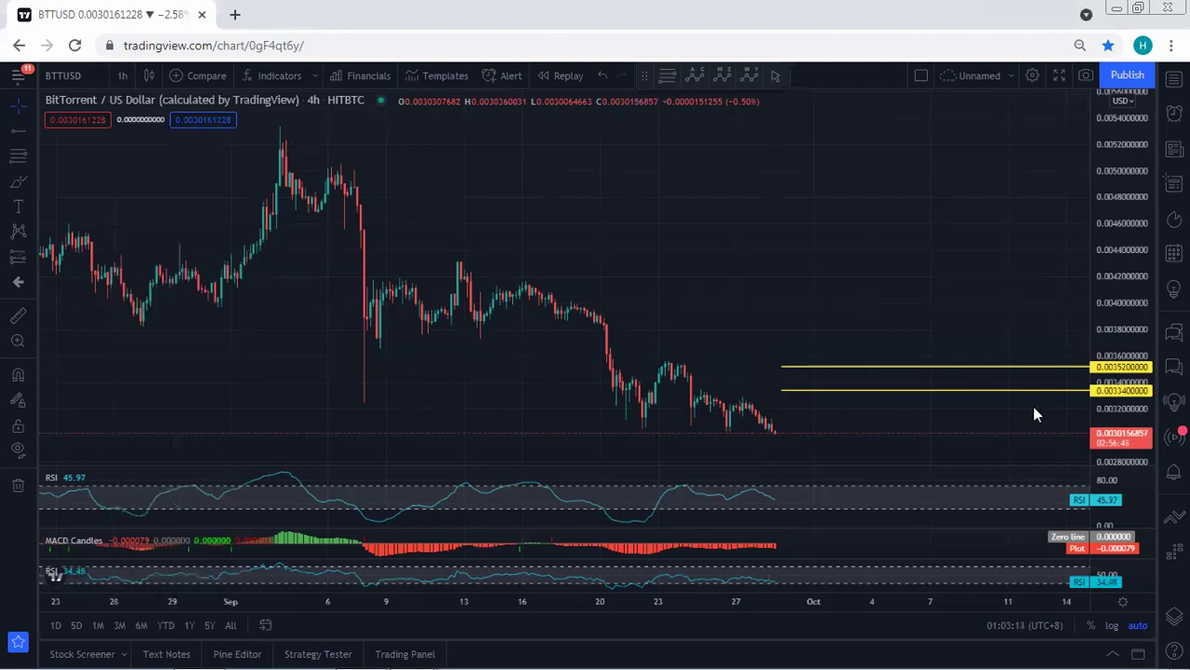
pyautogui.moveTo(1121, 396); pyautogui.dragTo(1121, 387)
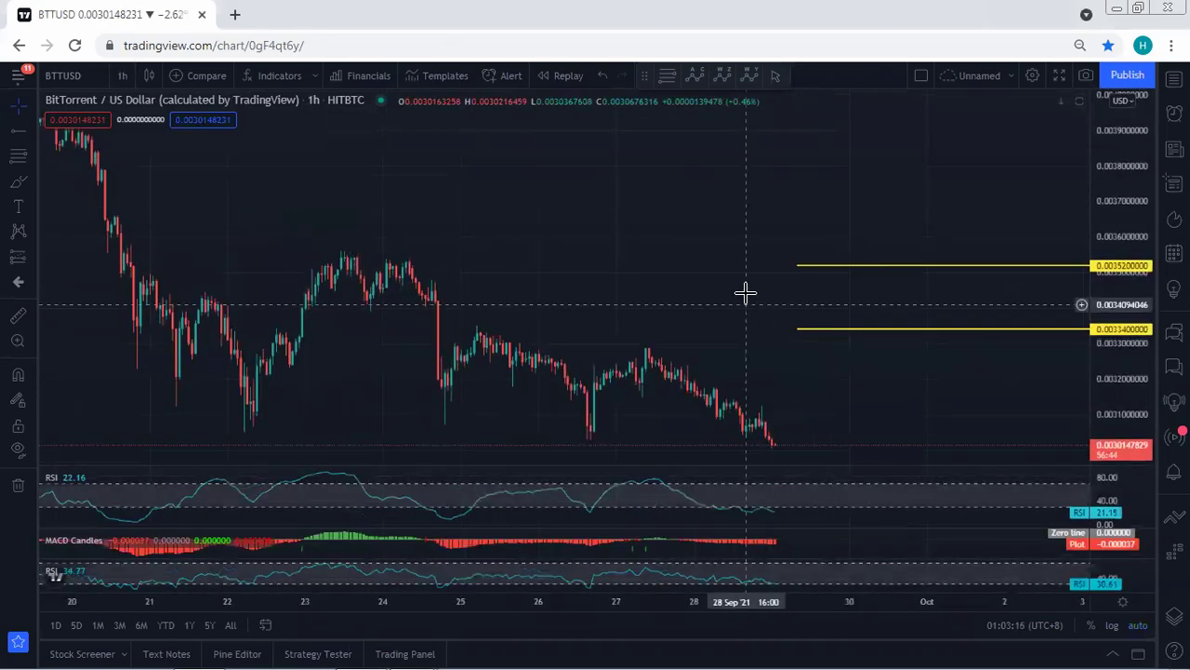
pyautogui.moveTo(745, 270); pyautogui.dragTo(756, 174)
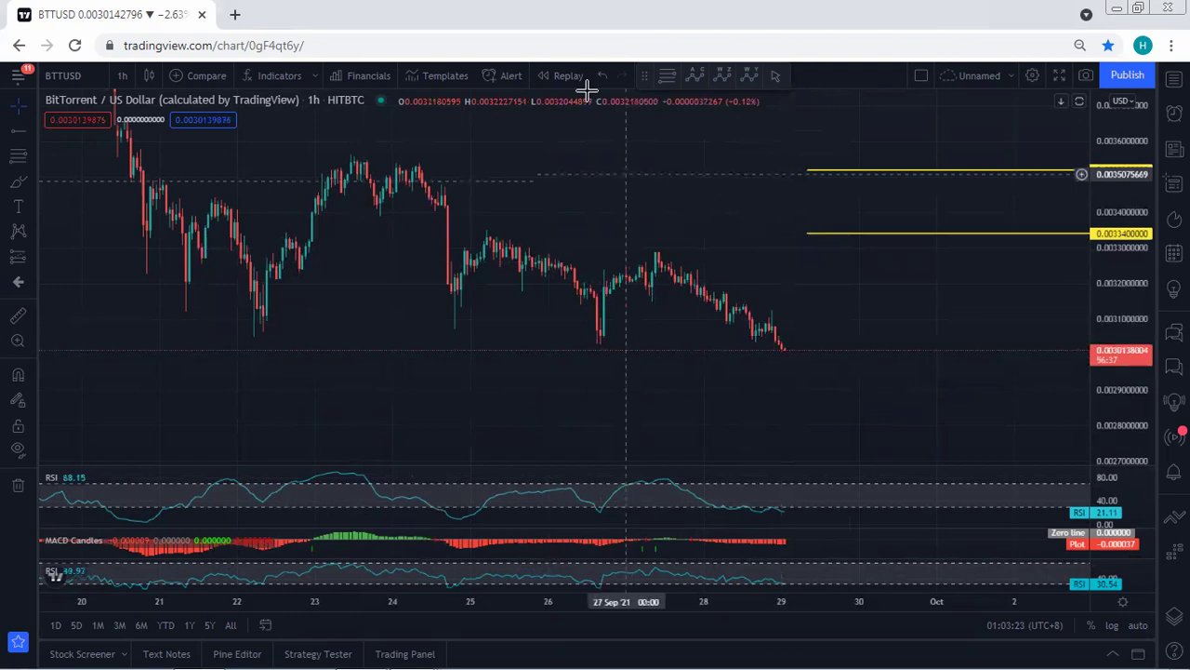
# - Sketch a red zigzag decline from the latest candle to about 0.0029 and mark the small rebounds in the 28 September candles
pyautogui.moveTo(783, 349)
pyautogui.mouseDown()
pyautogui.moveTo(800, 359)
pyautogui.moveTo(805, 348)
pyautogui.moveTo(834, 394)
pyautogui.mouseUp()
pyautogui.moveTo(733, 323); pyautogui.dragTo(773, 319)
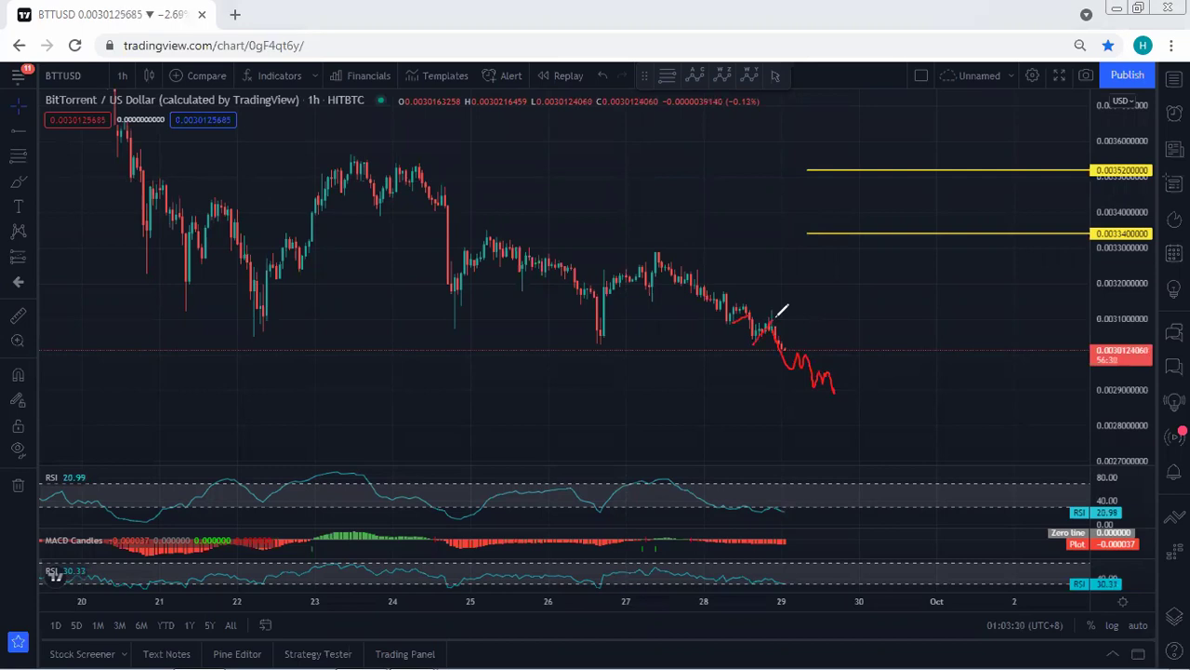